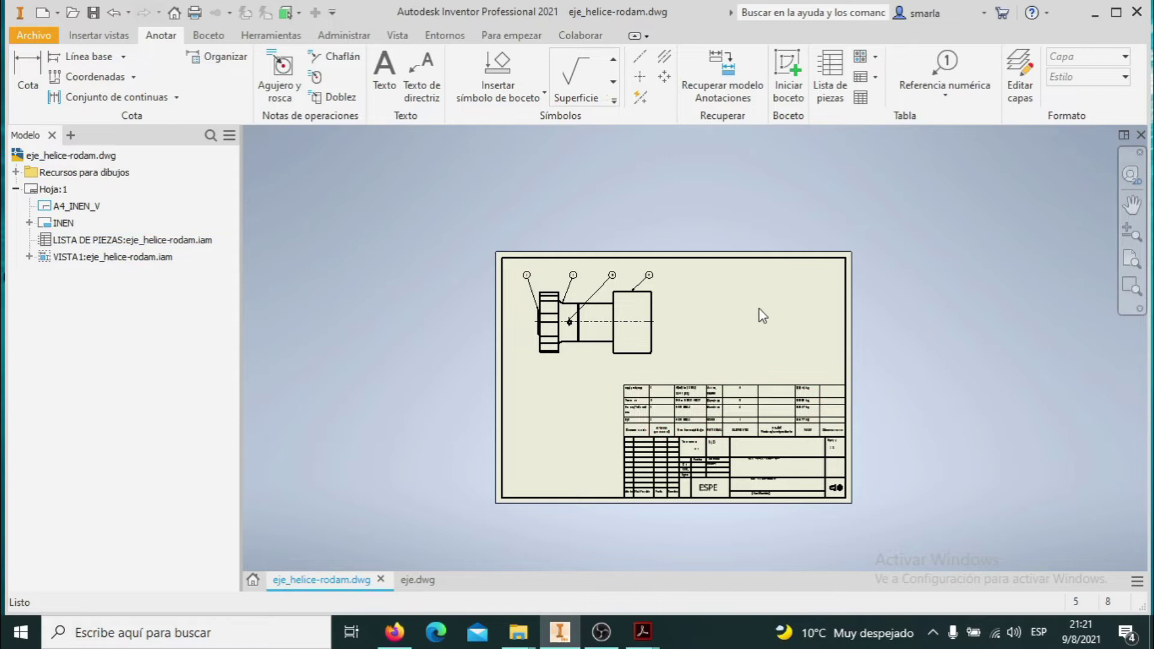
pyautogui.click(750, 431)
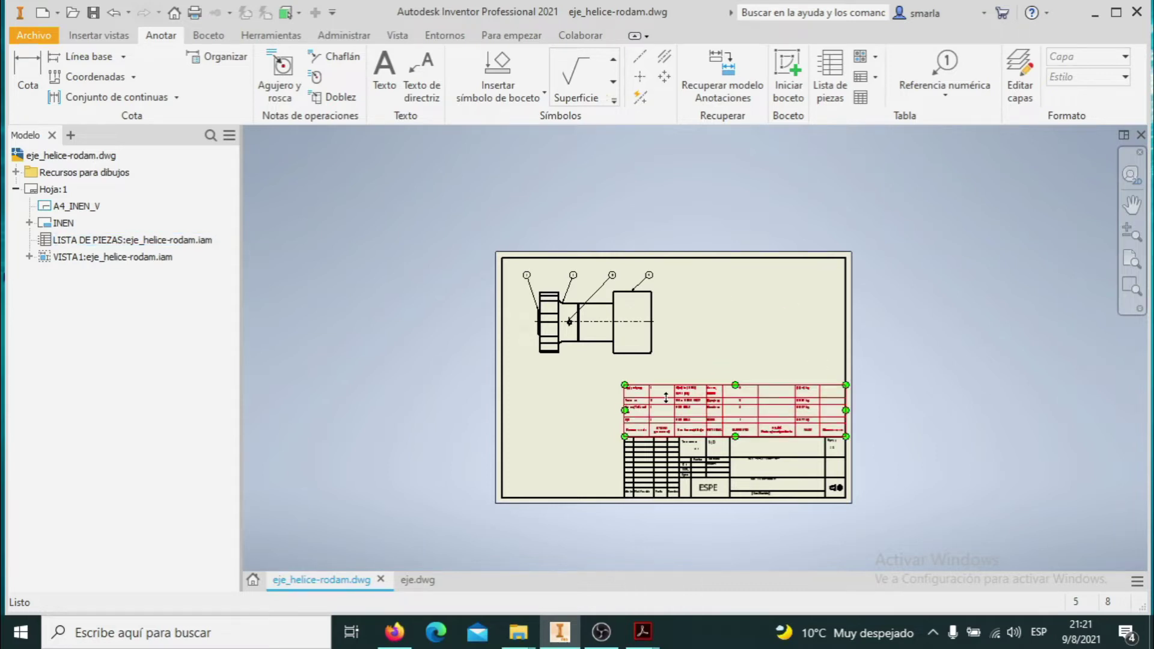
pyautogui.click(760, 333)
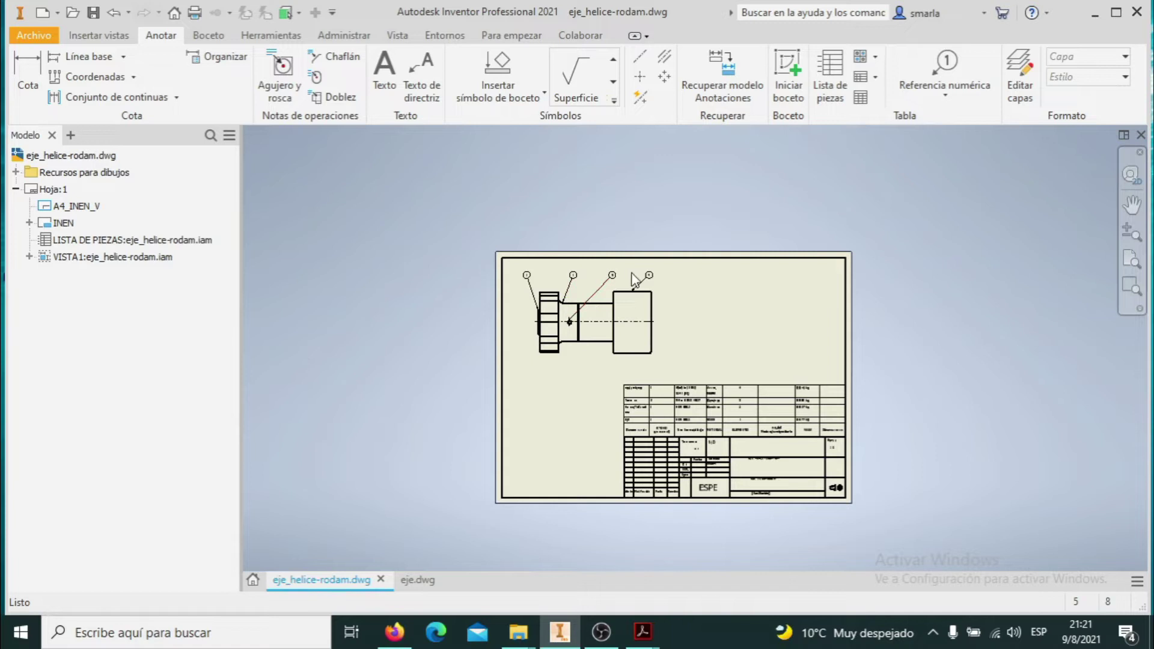
pyautogui.click(928, 91)
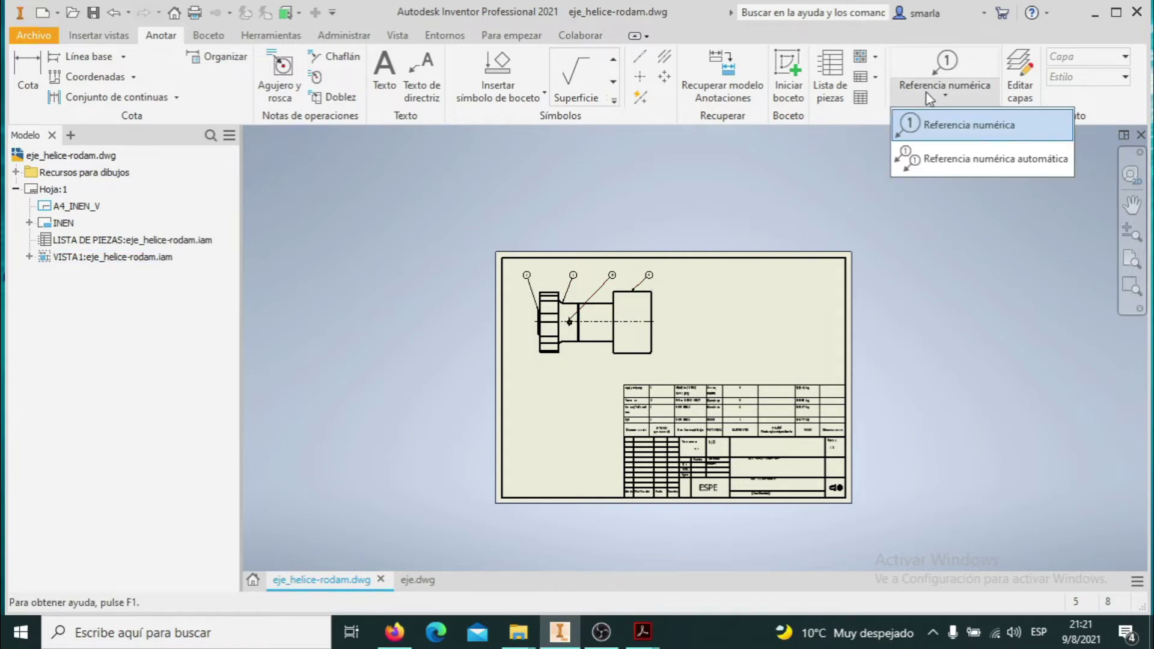
pyautogui.click(950, 124)
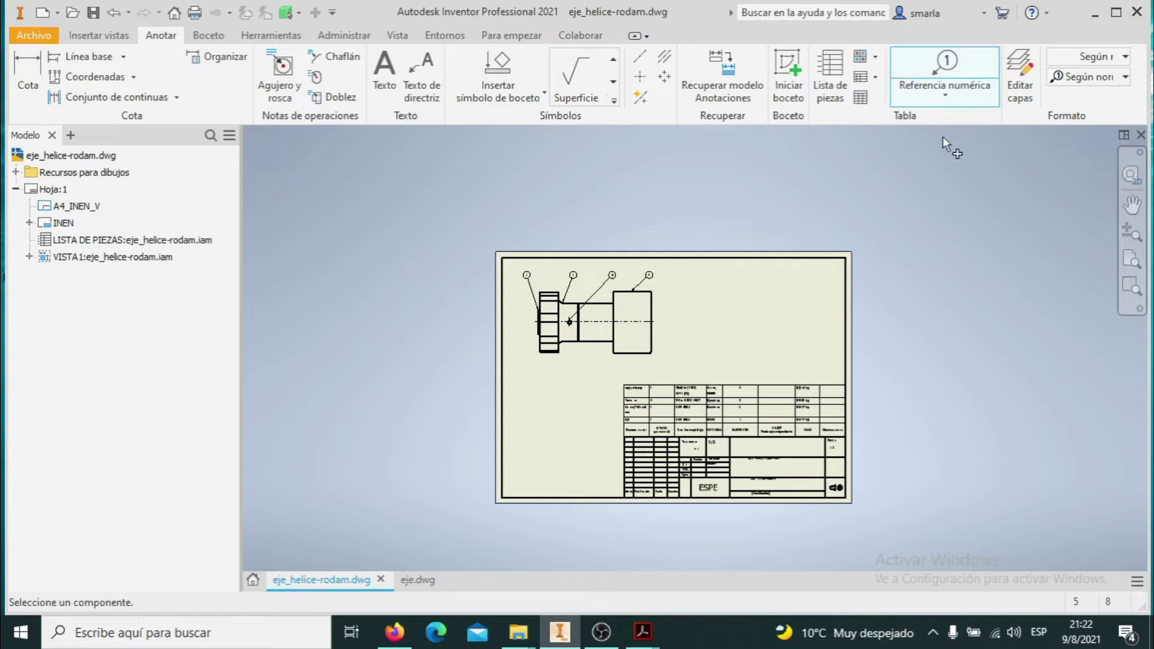
pyautogui.press('Escape')
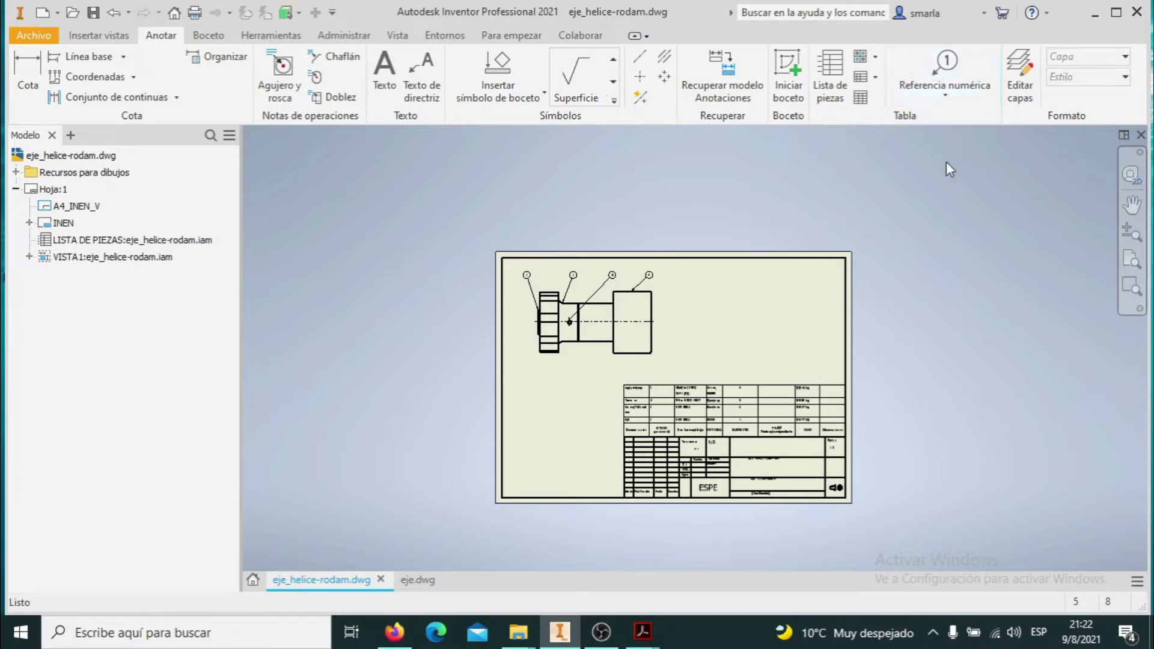
# - Try setting up a new parts list with the Solo piezas view and automatic wrapping by number of sections
pyautogui.click(831, 84)
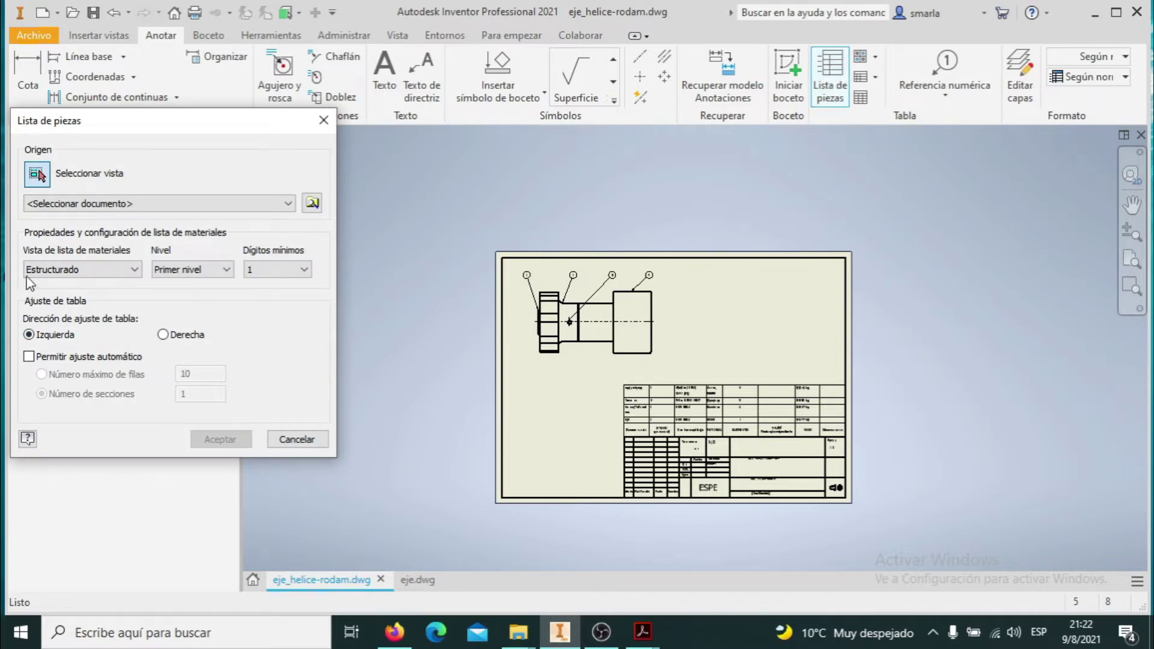
pyautogui.click(132, 269)
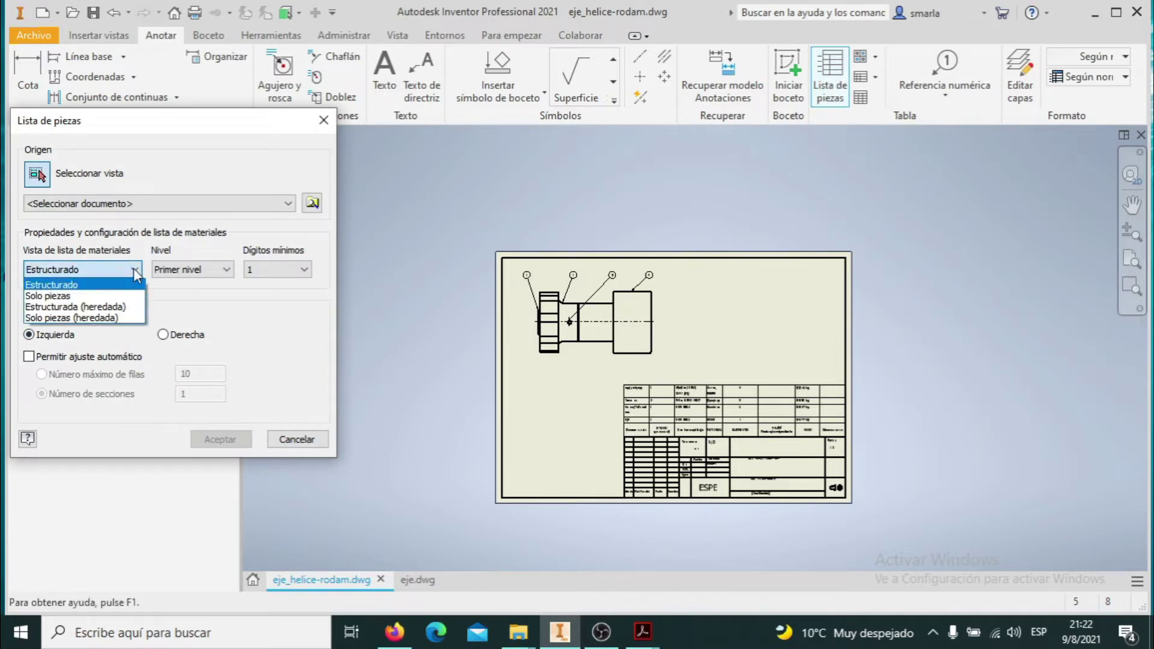
pyautogui.click(69, 298)
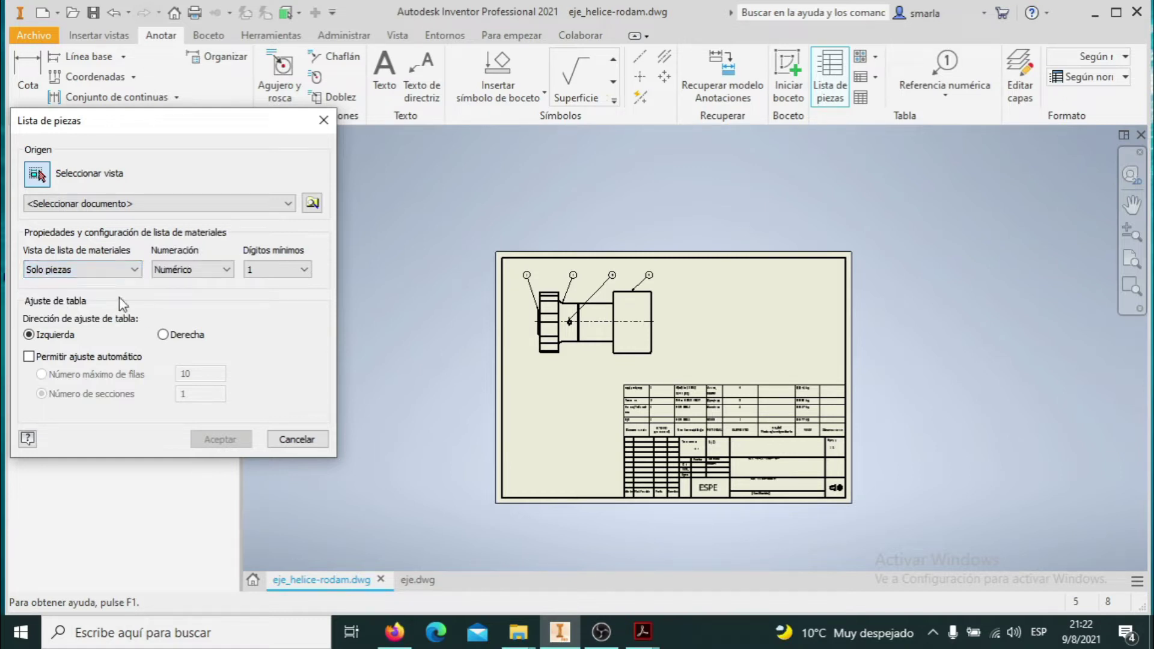
pyautogui.click(28, 357)
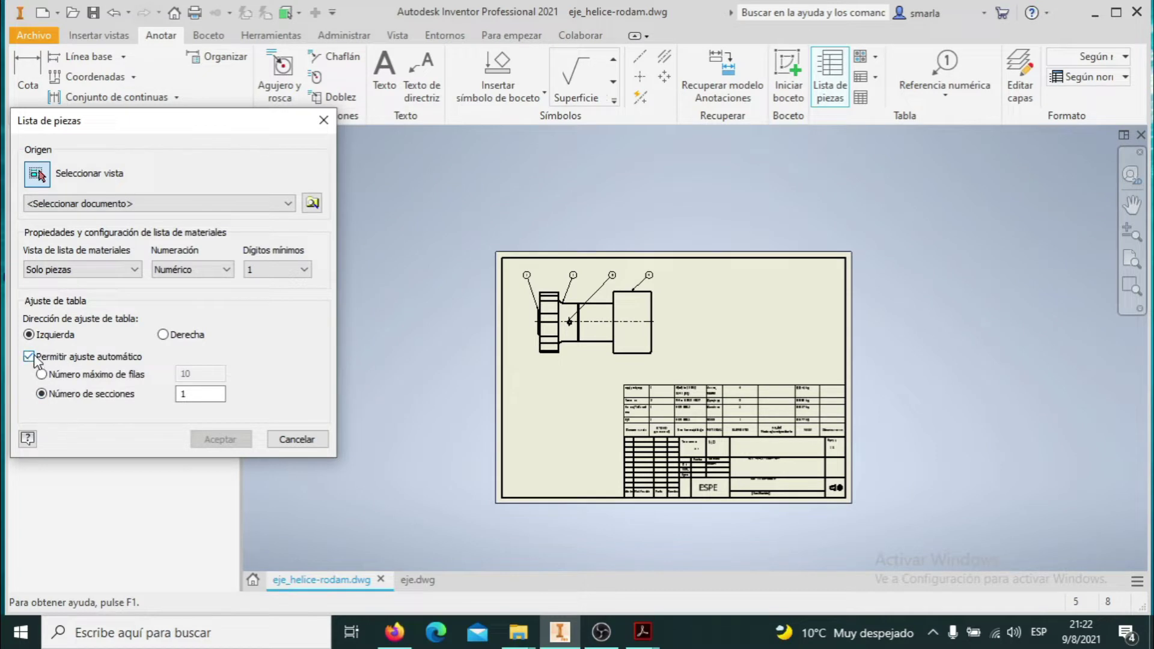
pyautogui.click(41, 374)
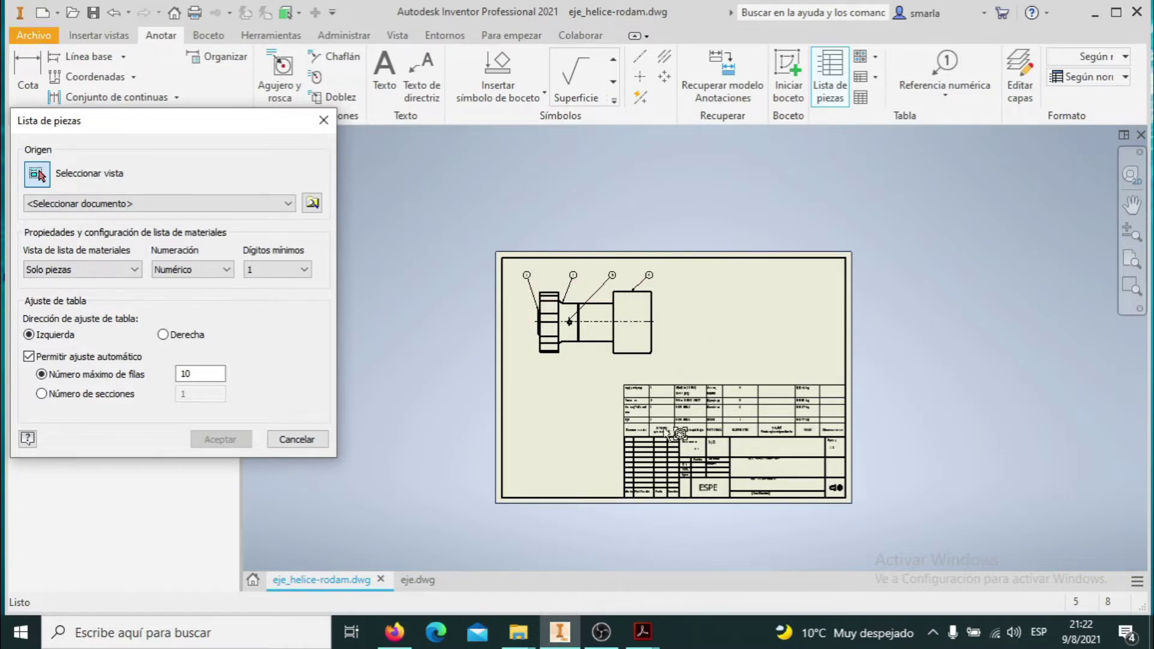
pyautogui.click(42, 394)
pyautogui.click(187, 394)
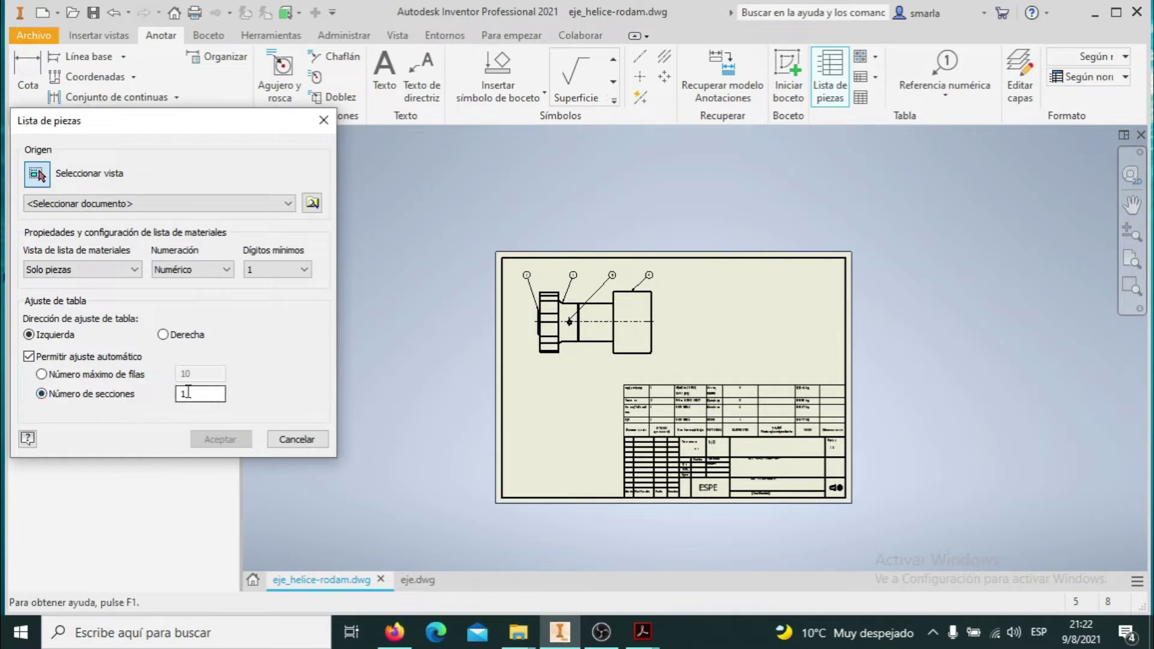
pyautogui.click(296, 439)
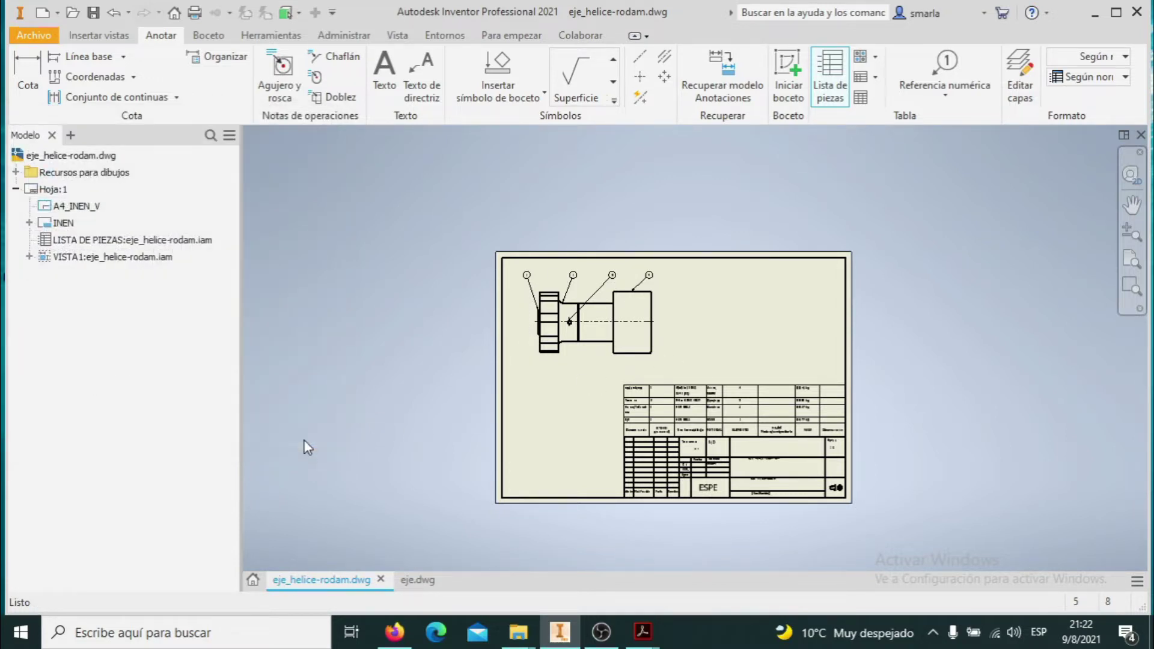
# - Open the placed parts list for editing and accept its table layout with the heading set to Inferior
pyautogui.click(717, 393)
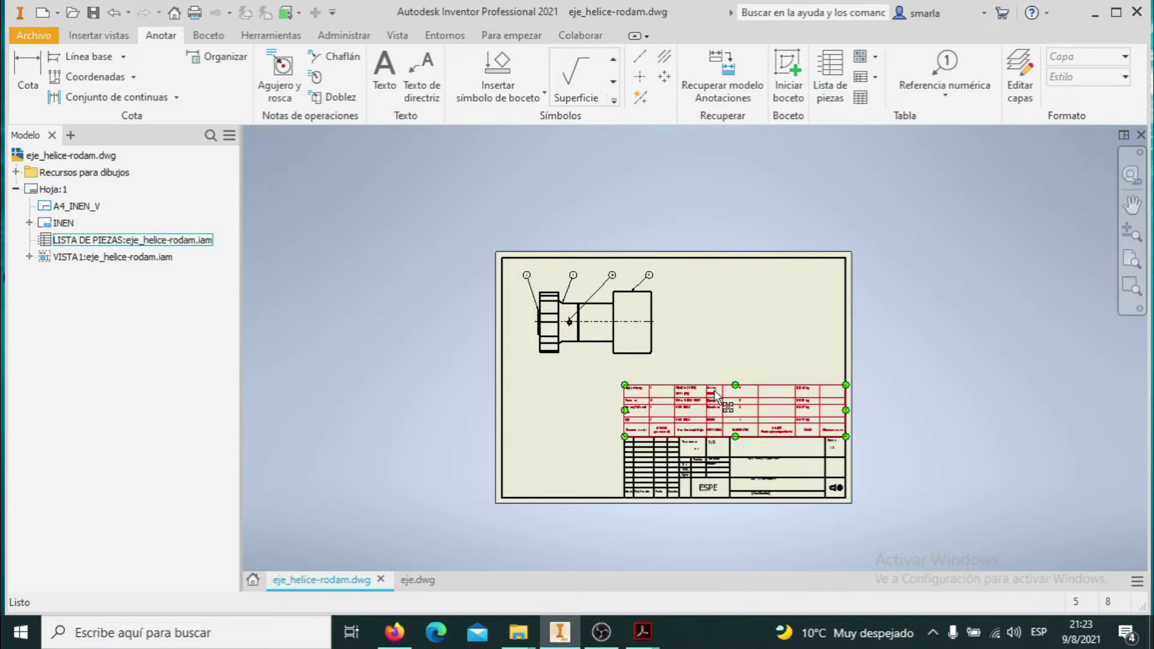
pyautogui.doubleClick(717, 394)
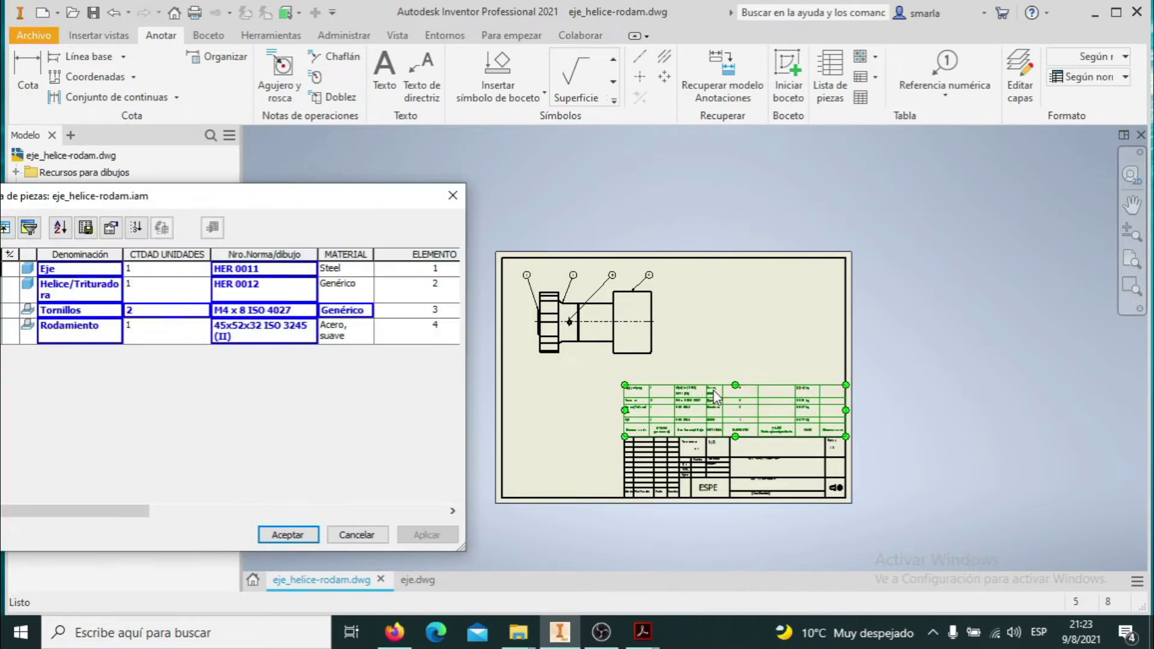
pyautogui.moveTo(253, 195); pyautogui.dragTo(314, 103)
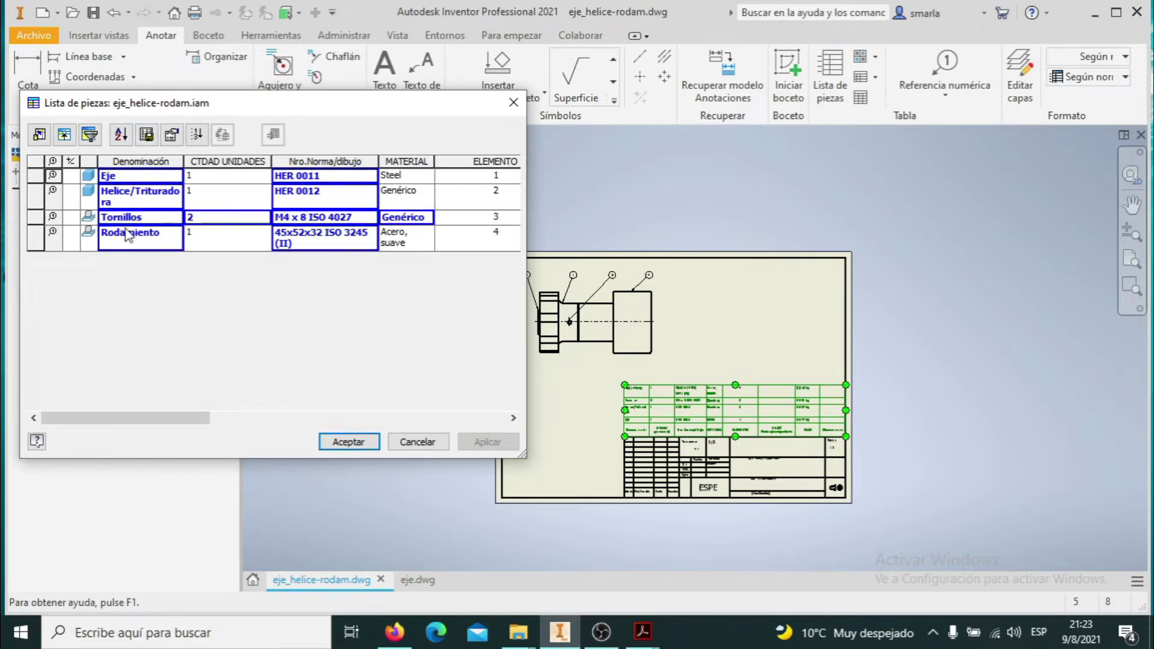
pyautogui.click(171, 135)
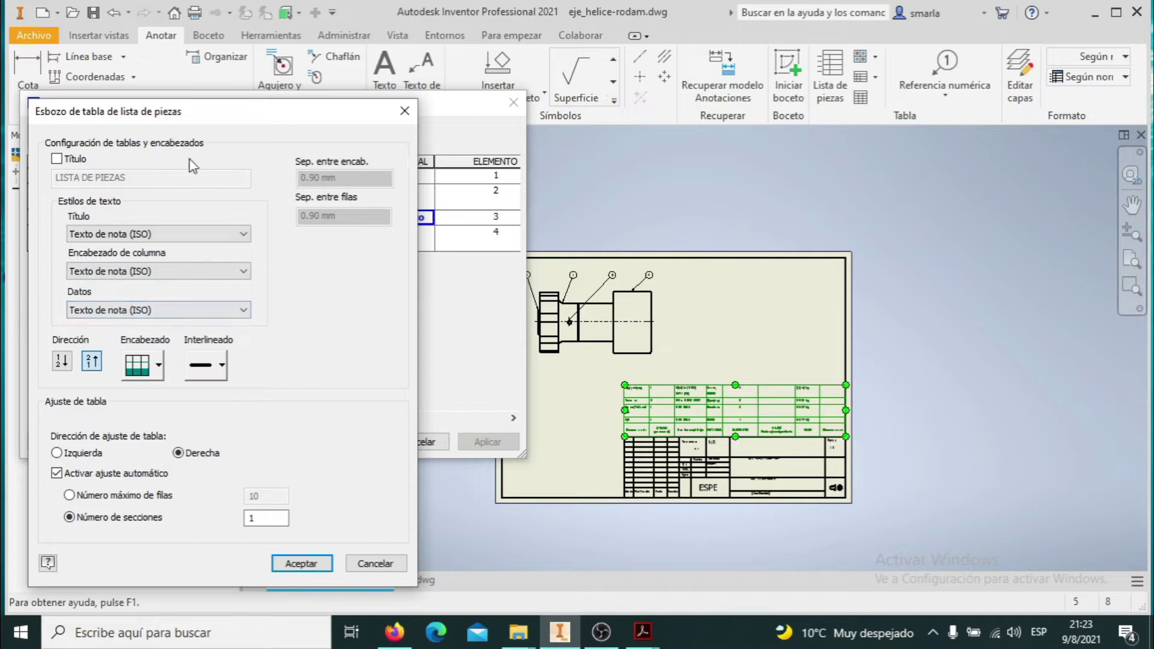
pyautogui.moveTo(211, 109)
pyautogui.mouseDown()
pyautogui.moveTo(215, 192)
pyautogui.moveTo(231, 113)
pyautogui.mouseUp()
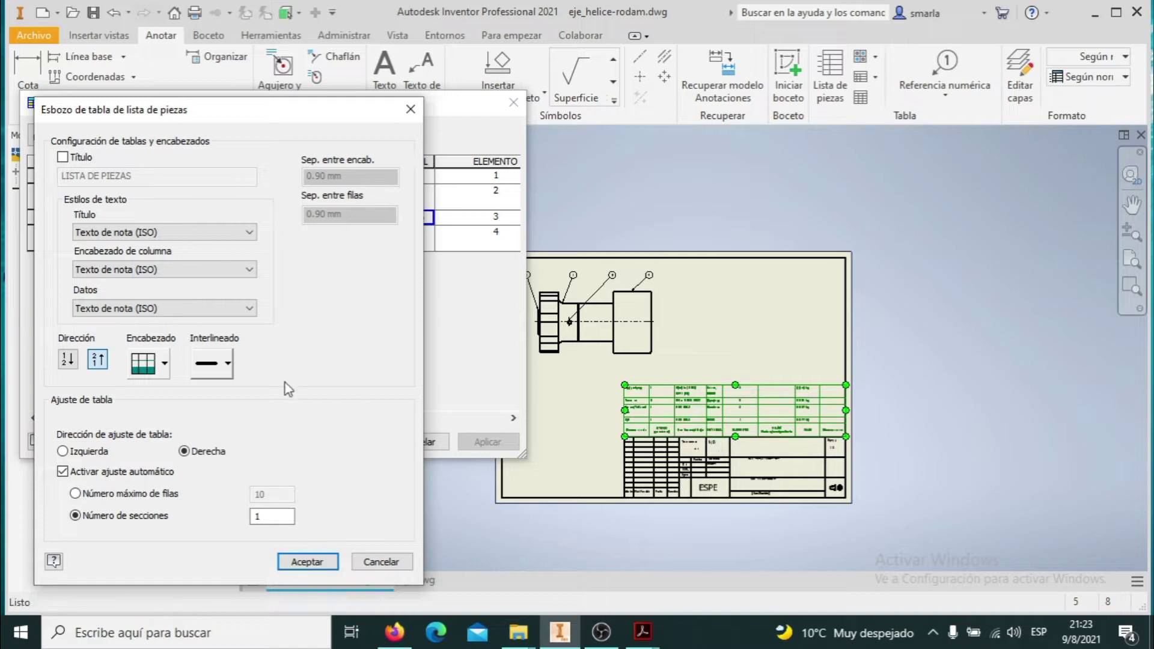
pyautogui.click(164, 363)
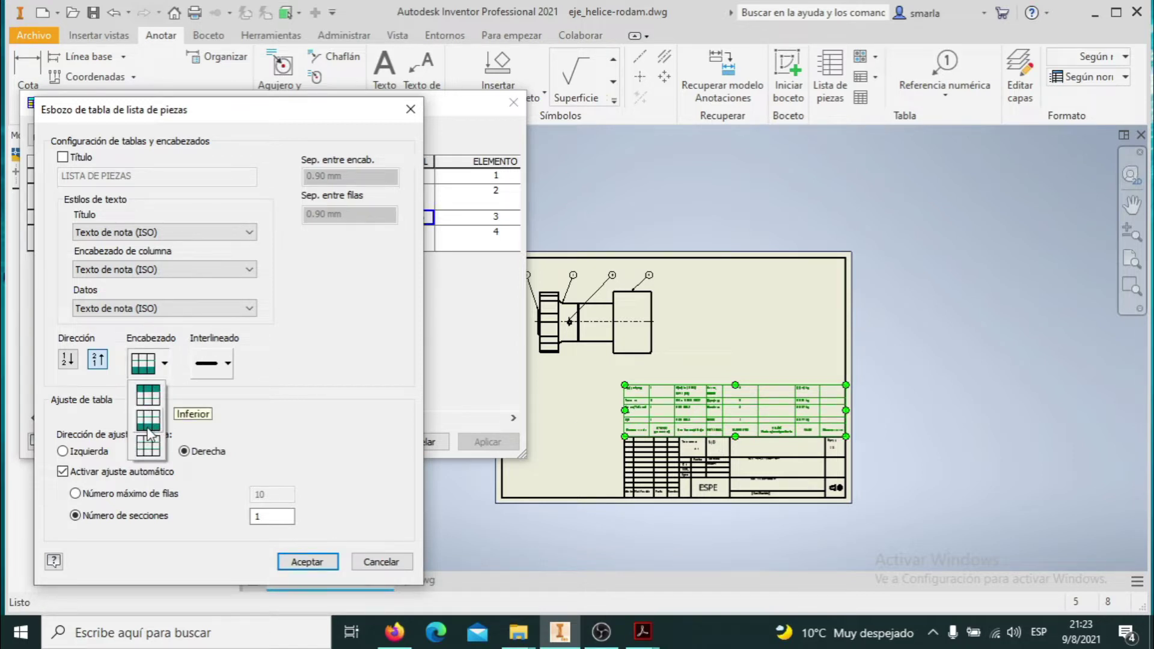
pyautogui.click(149, 396)
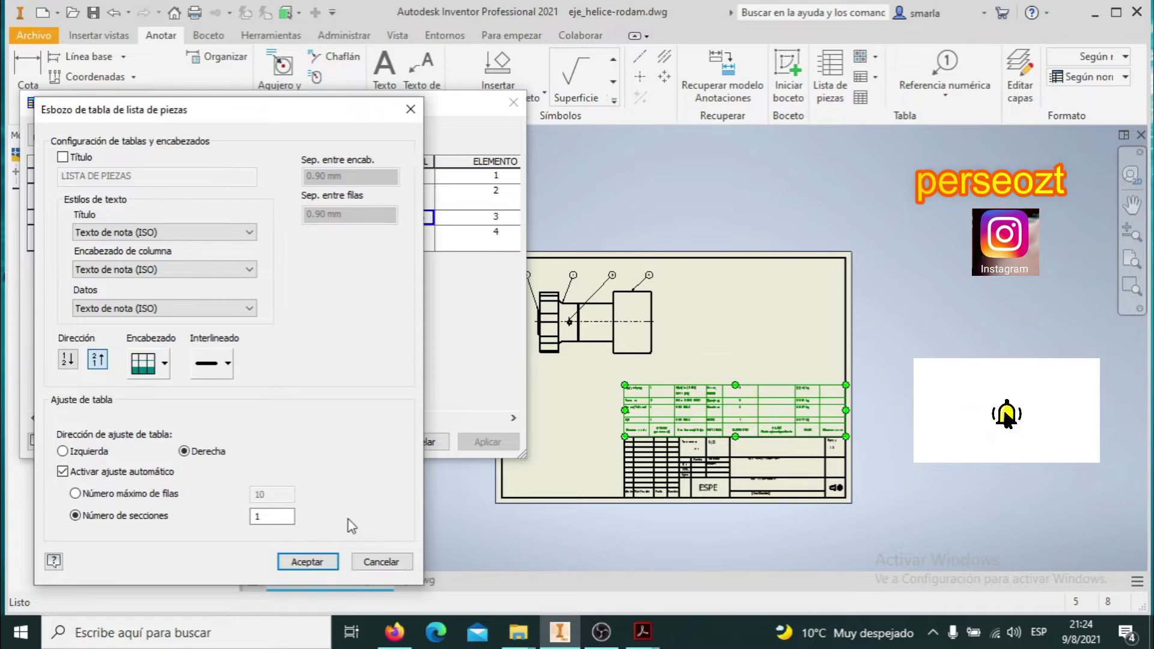
pyautogui.click(308, 562)
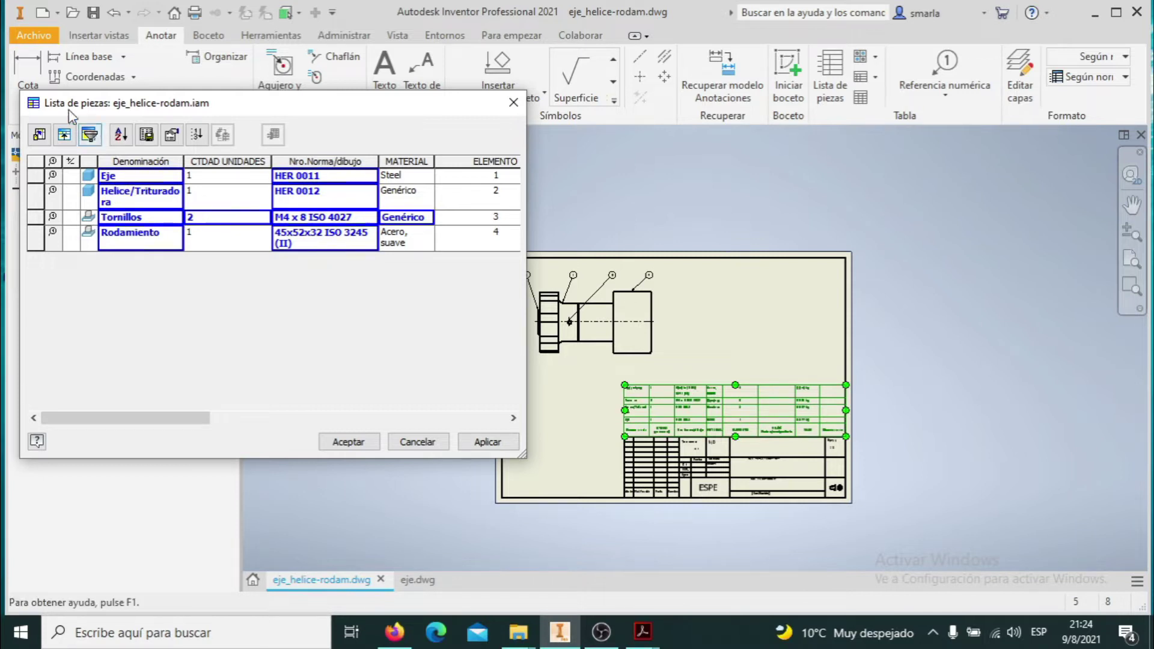
# - Review the properties available as parts list columns under Lista de piezas and Todas las propiedades, keeping the selected columns
pyautogui.click(41, 140)
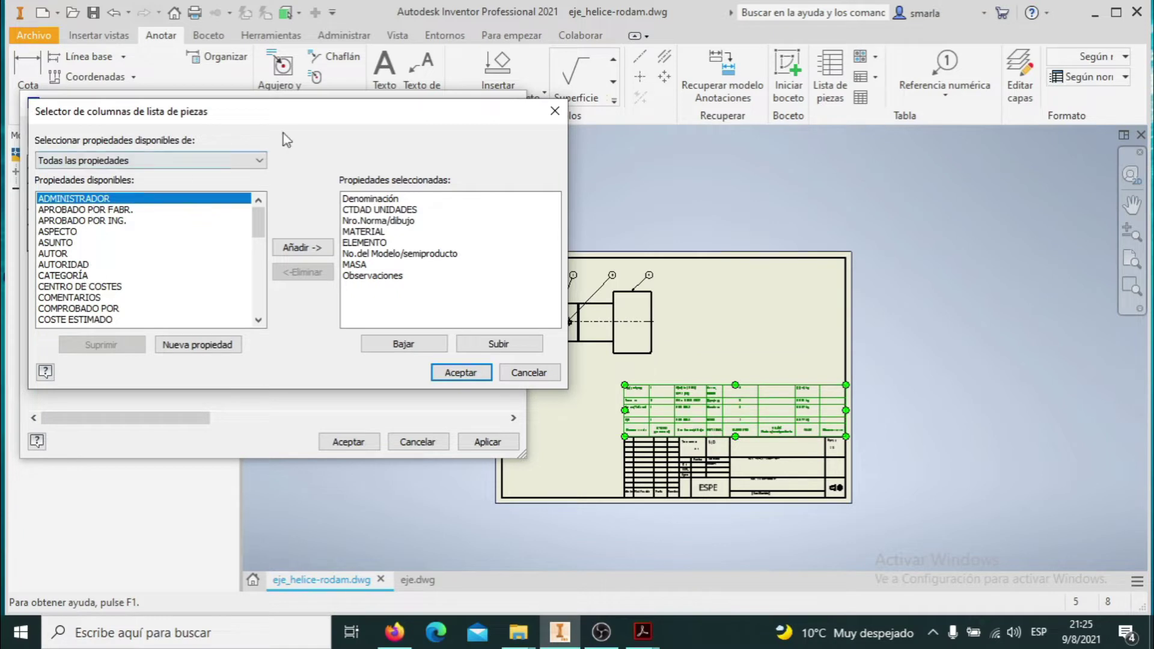
pyautogui.click(262, 161)
pyautogui.click(263, 160)
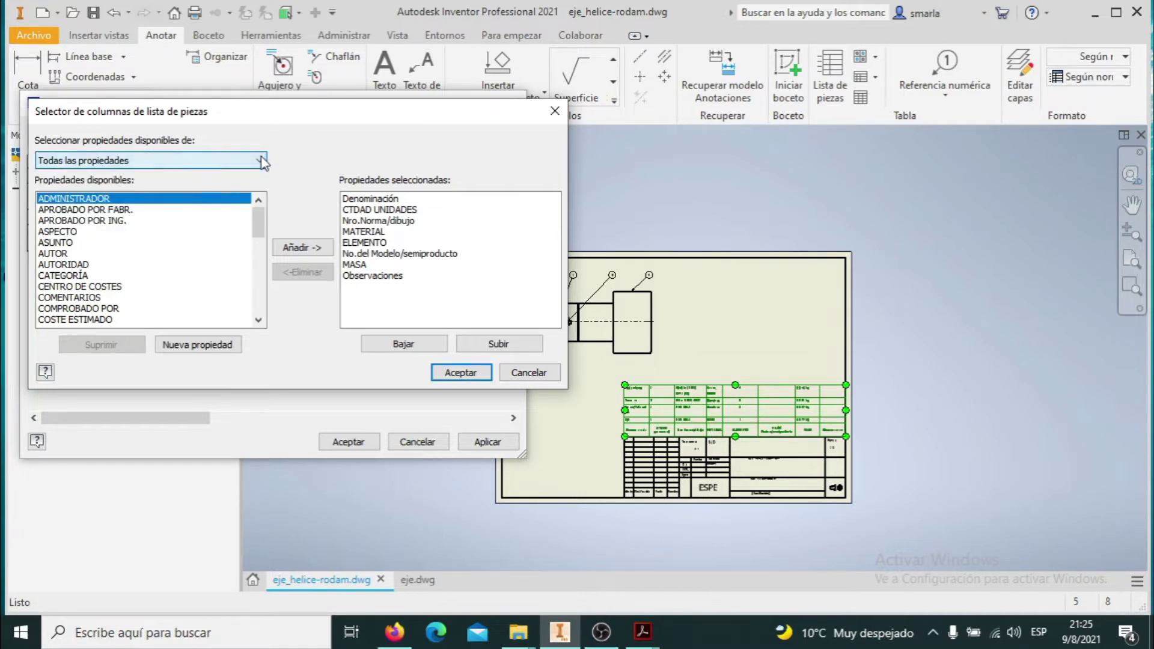
pyautogui.click(262, 161)
pyautogui.click(180, 221)
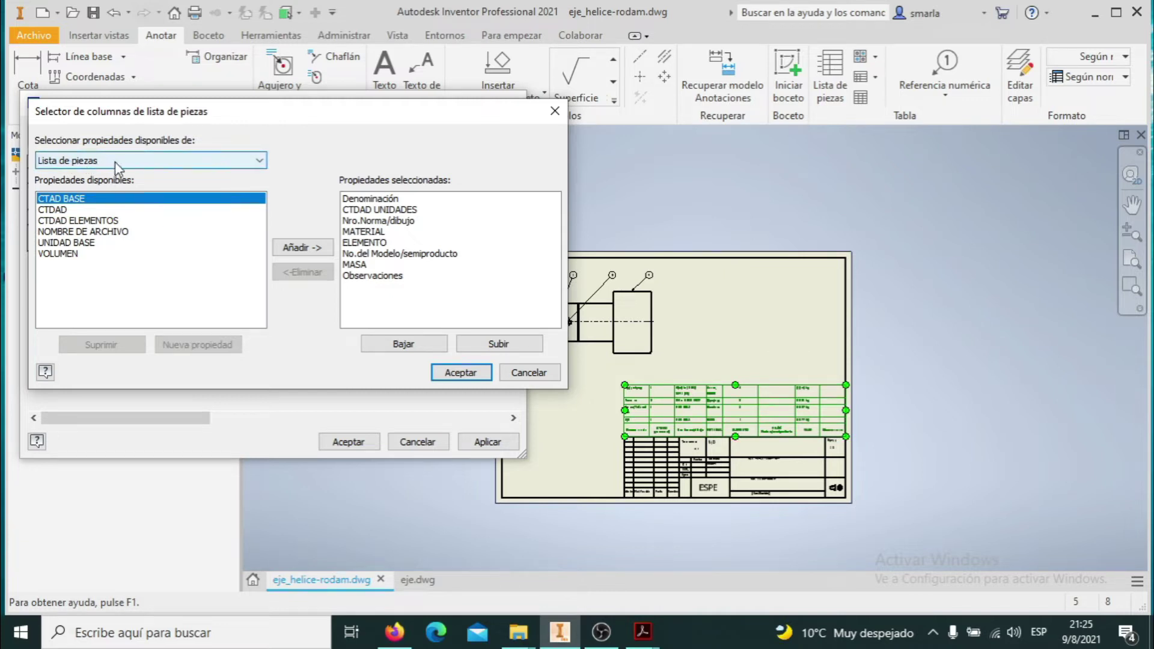
pyautogui.click(262, 161)
pyautogui.click(161, 171)
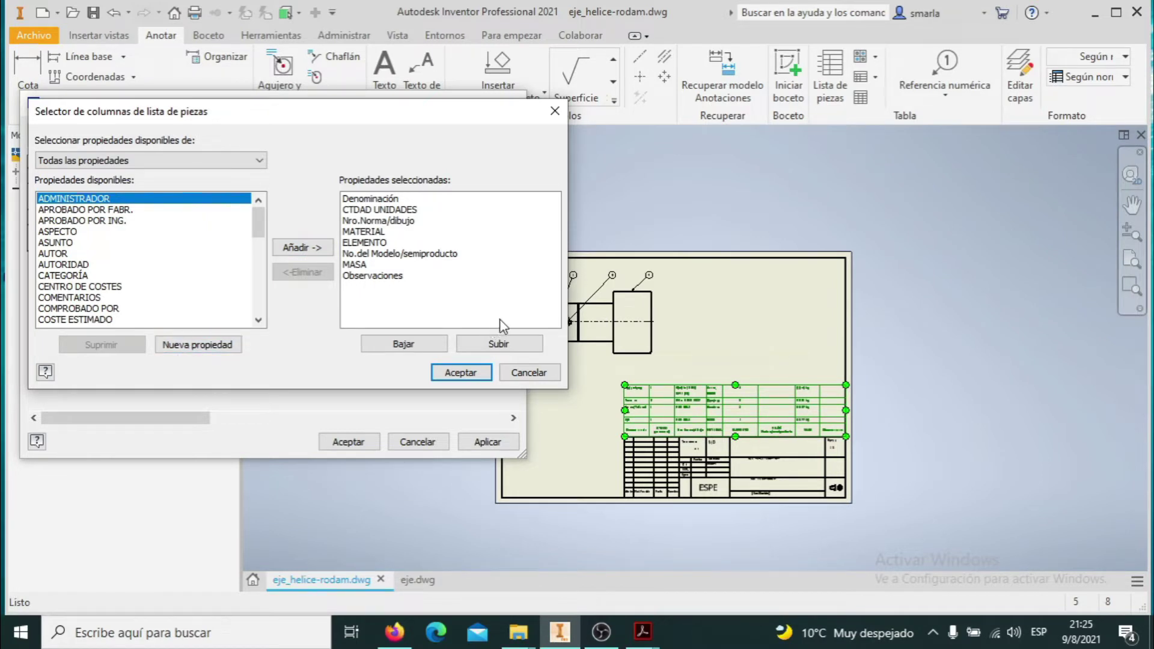
pyautogui.click(460, 373)
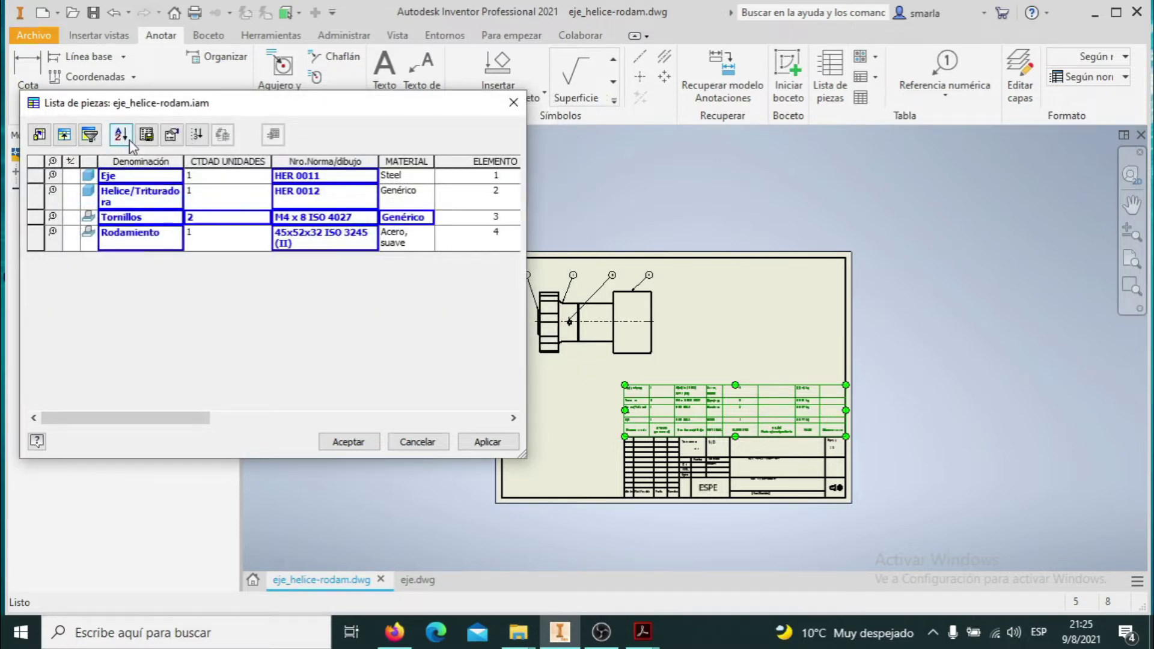
# - Check the column width of the Denominación column in the parts list
pyautogui.click(138, 158)
pyautogui.rightClick(140, 157)
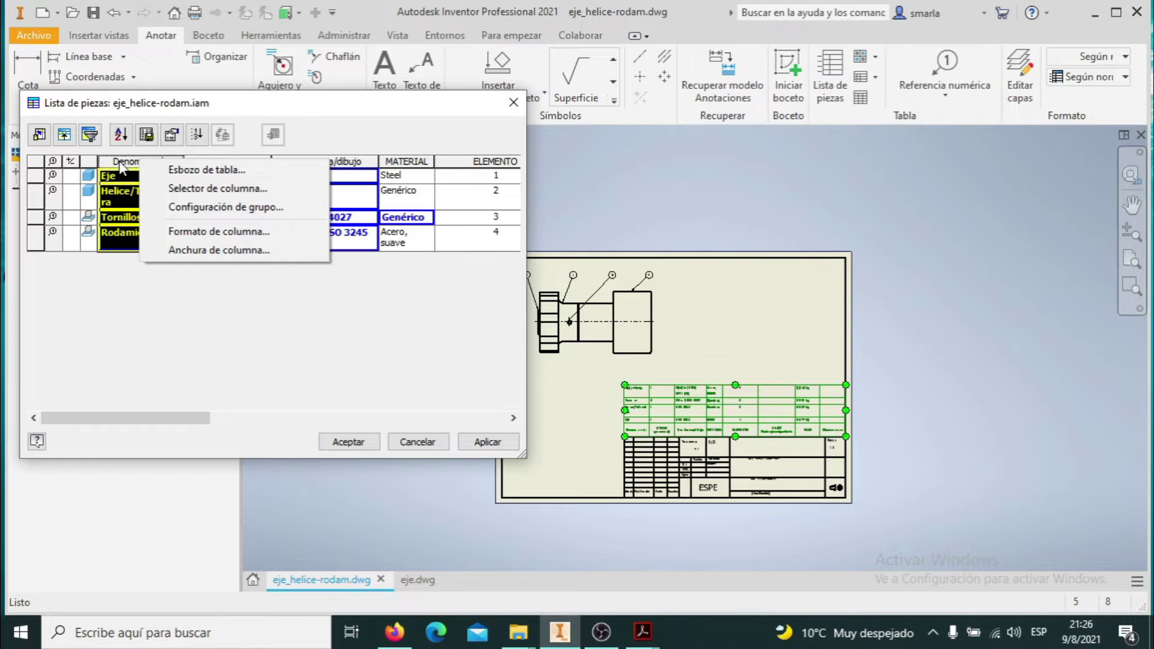
pyautogui.click(200, 251)
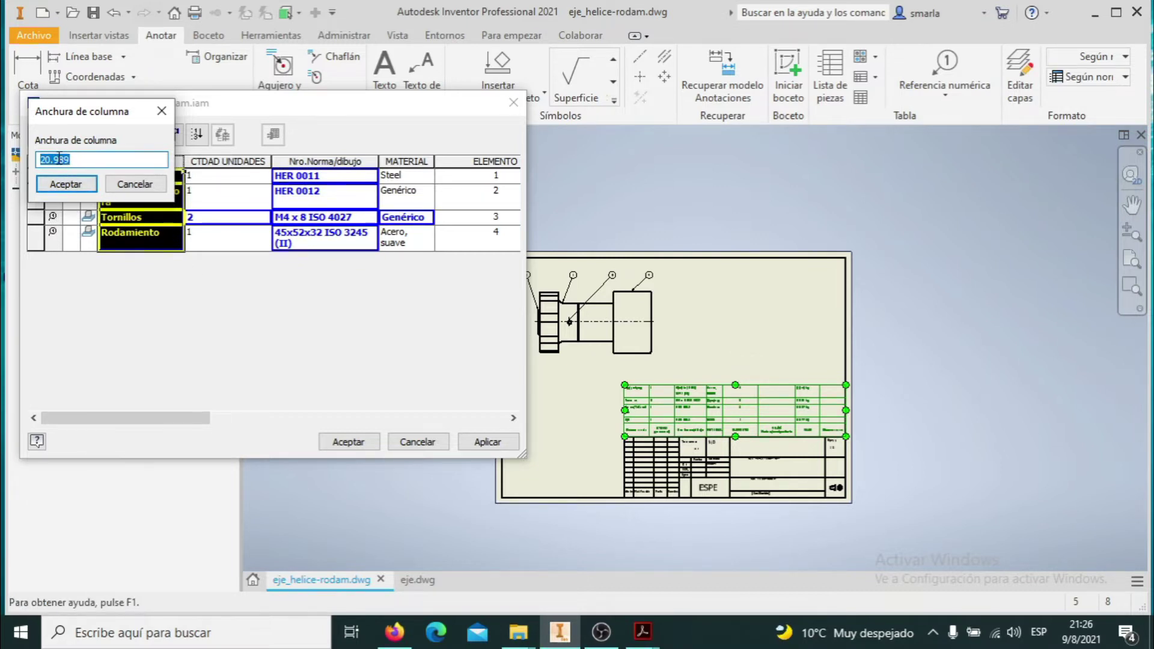
pyautogui.click(135, 184)
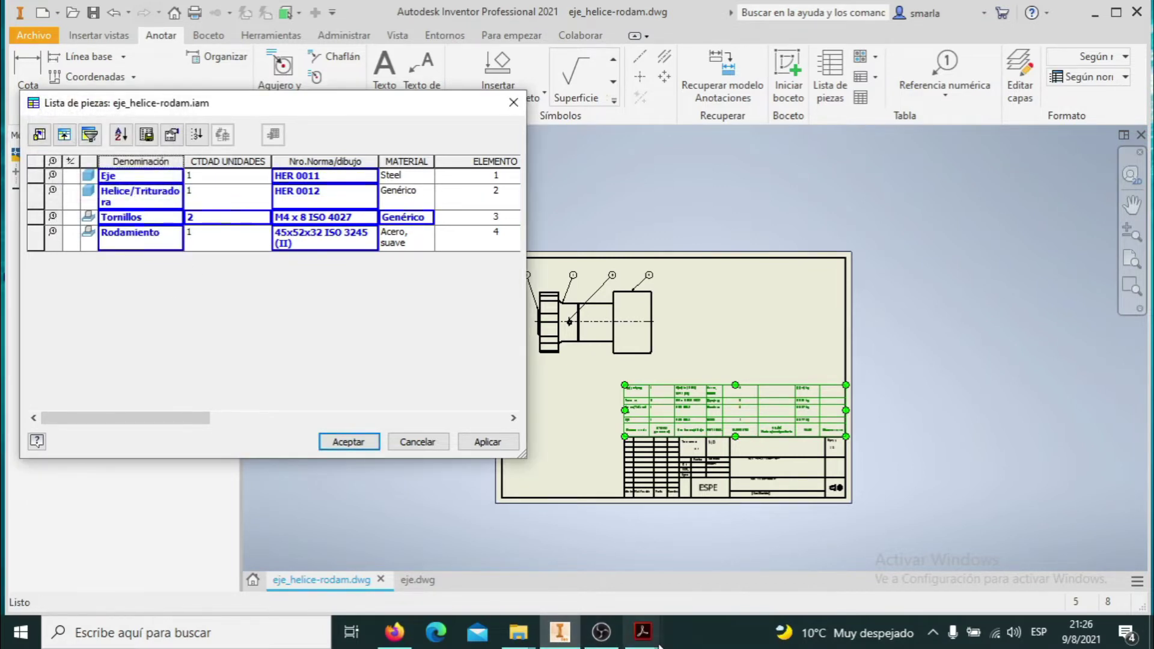
# - Switch to Adobe Acrobat, examine the parts list column layouts in and below Figure 4 of ec.cpe.003.1989.pdf, and return to Inventor
pyautogui.moveTo(638, 642)
pyautogui.click(917, 565)
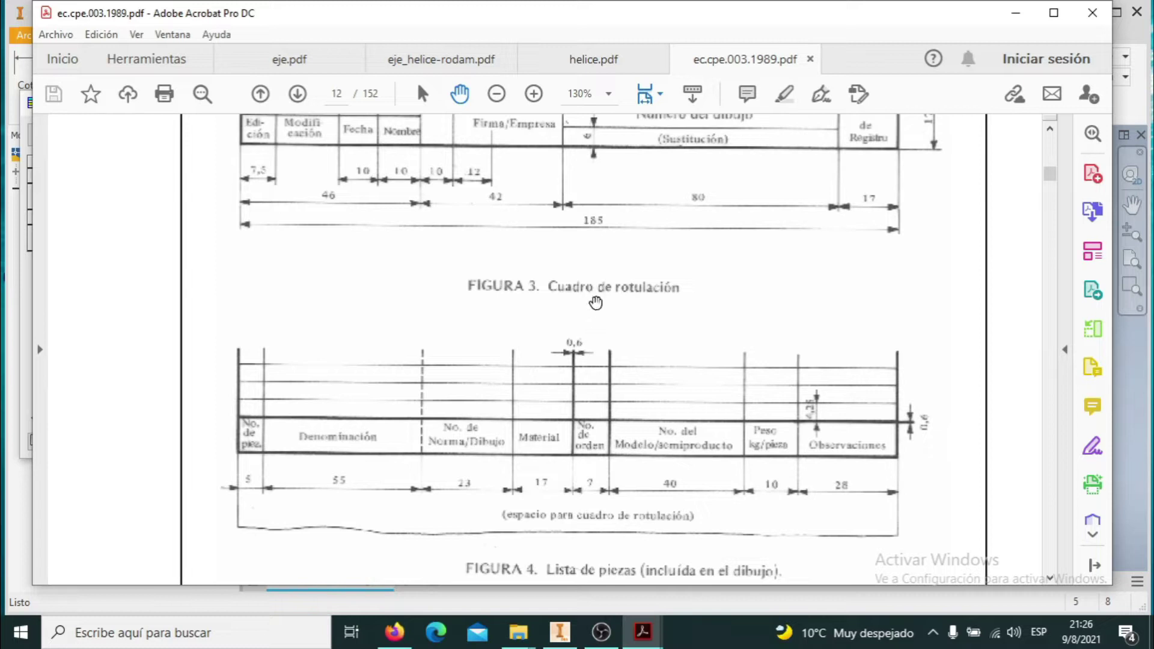
pyautogui.click(559, 632)
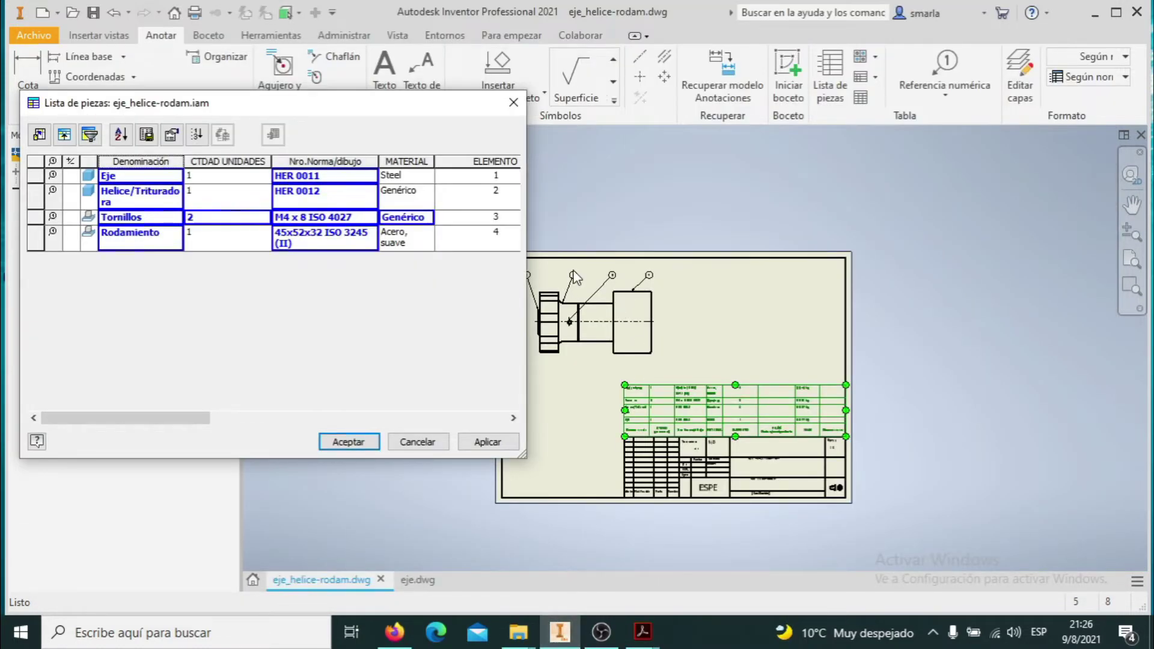
pyautogui.moveTo(565, 642)
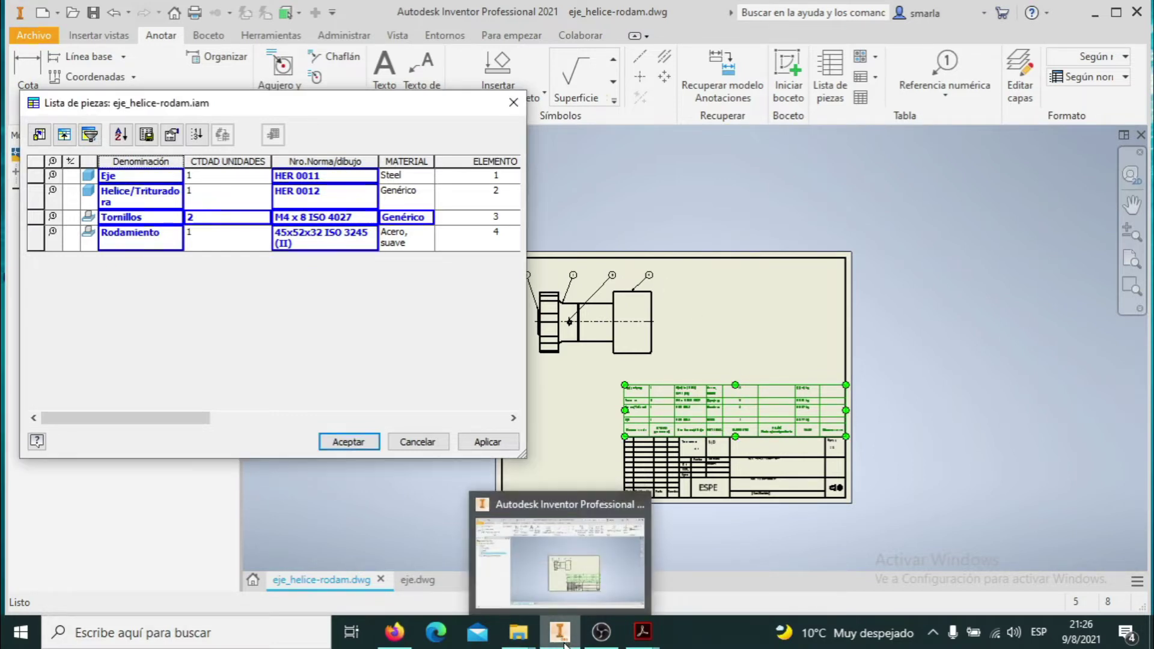
pyautogui.moveTo(643, 632)
pyautogui.click(911, 565)
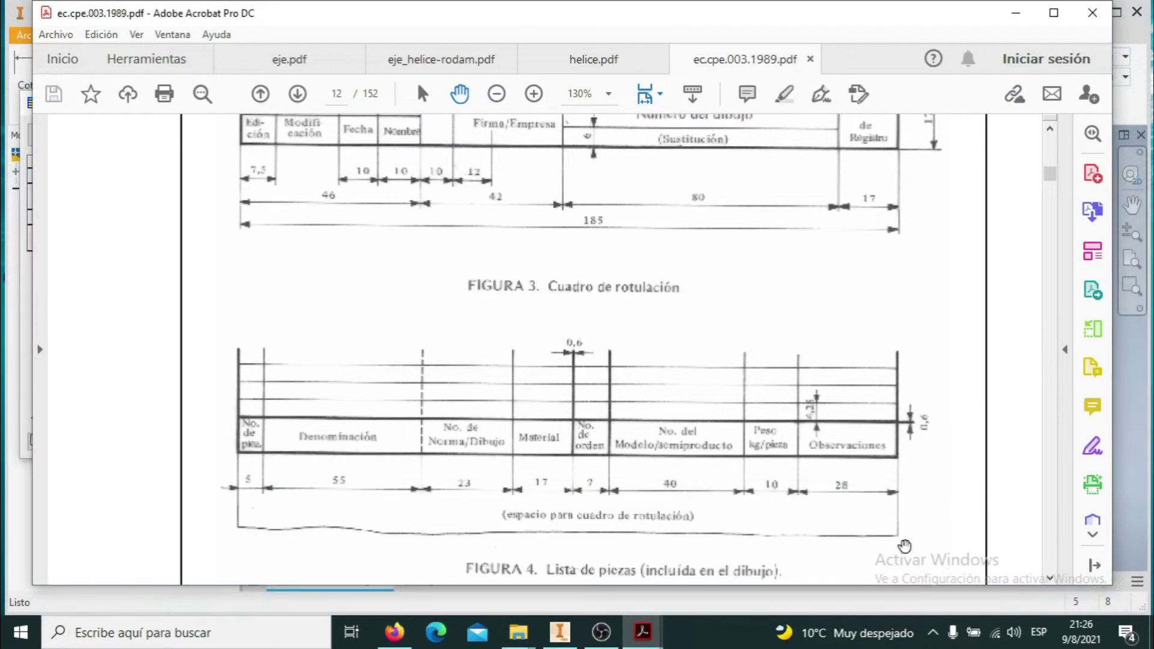
pyautogui.scroll(-6, 729, 420)
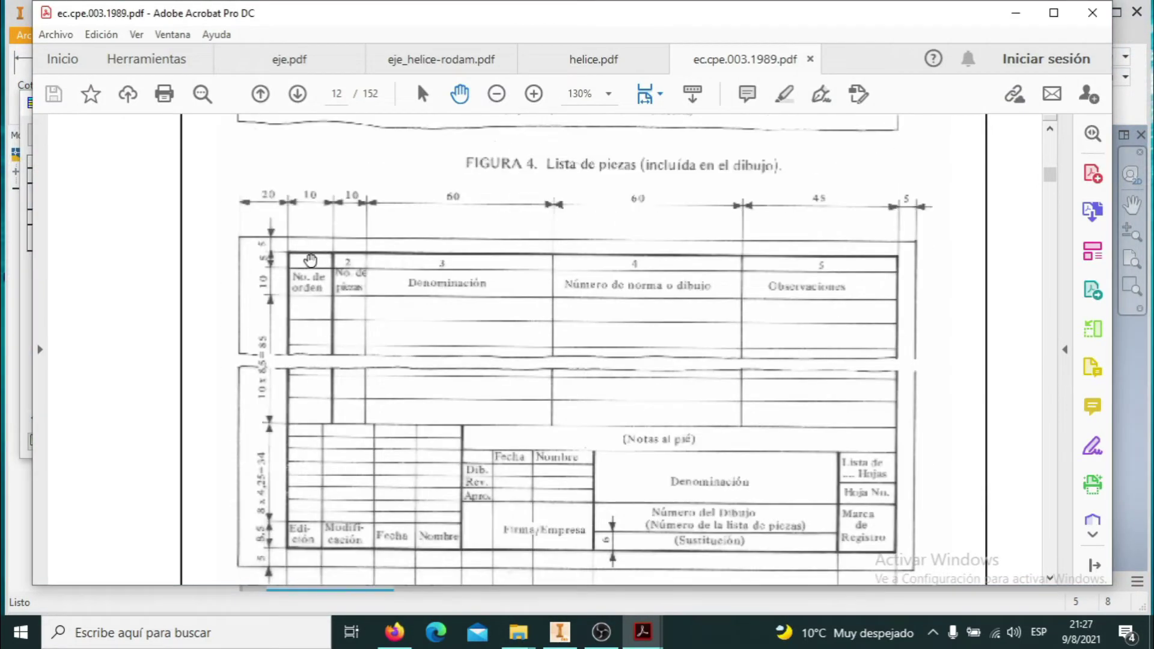
pyautogui.scroll(5, 488, 321)
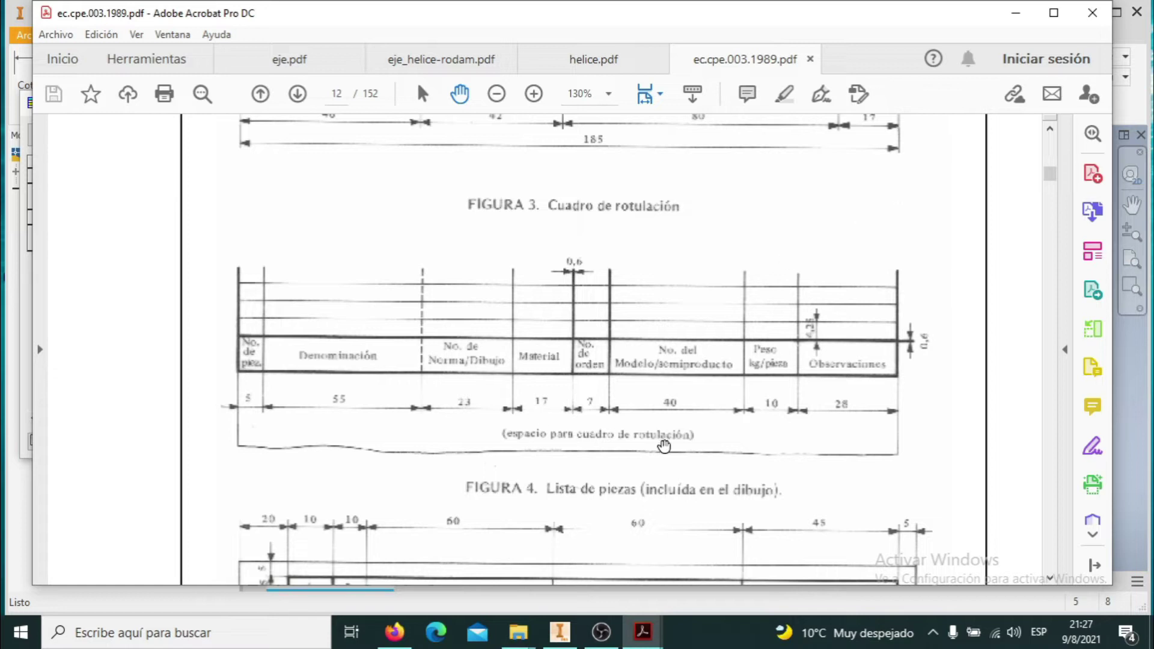
pyautogui.click(559, 631)
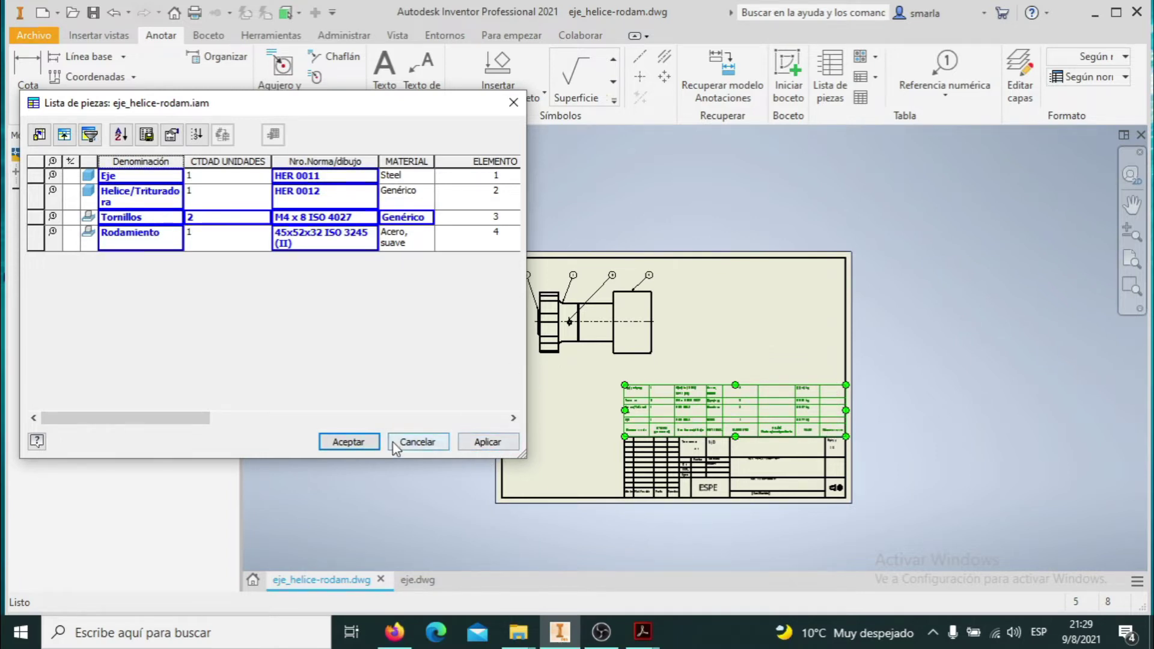
# - Cancel the parts list editing, inspect the column heading text style in the Lista de piezas (ISO) style, then save and close the style editor
pyautogui.click(421, 443)
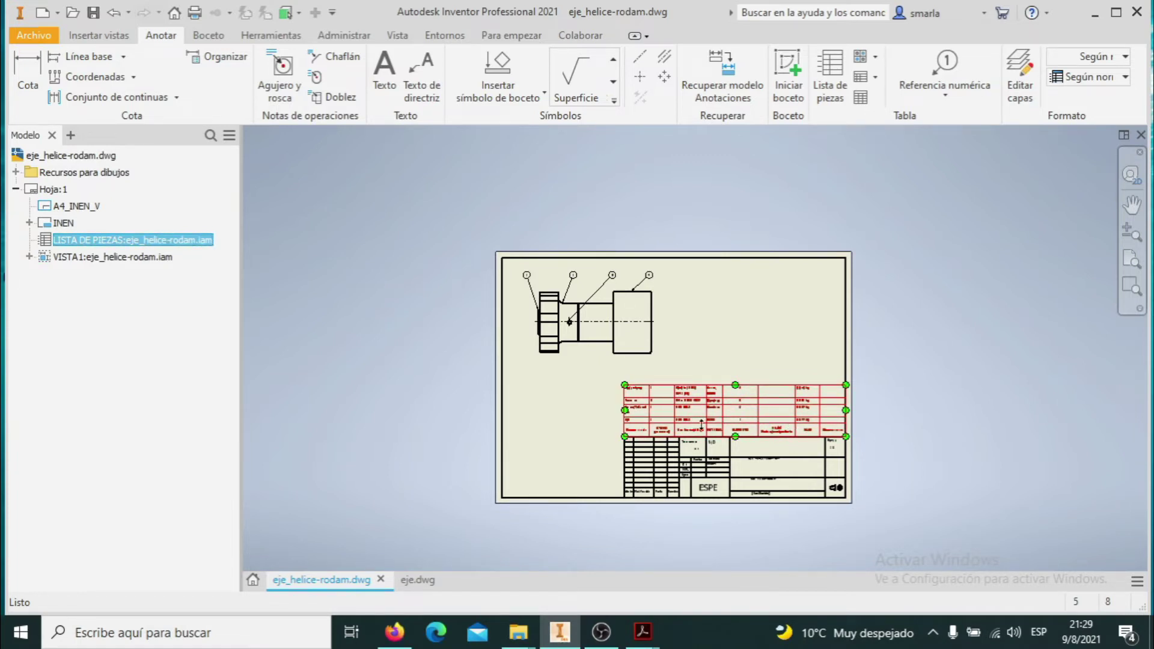
pyautogui.rightClick(746, 400)
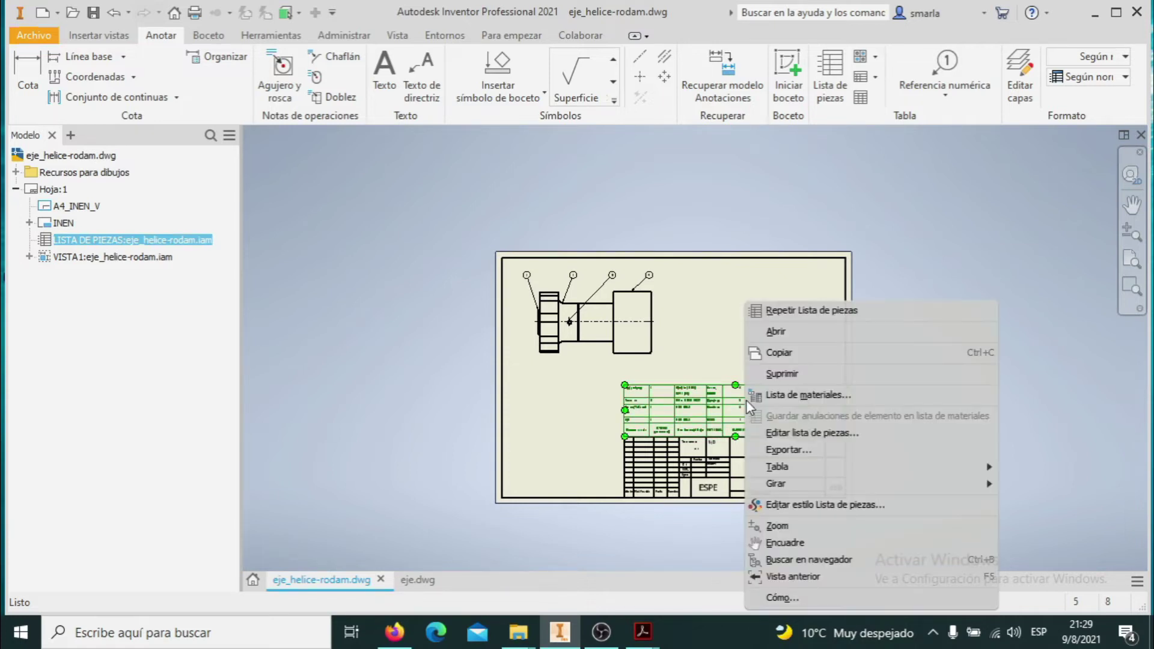
pyautogui.click(835, 507)
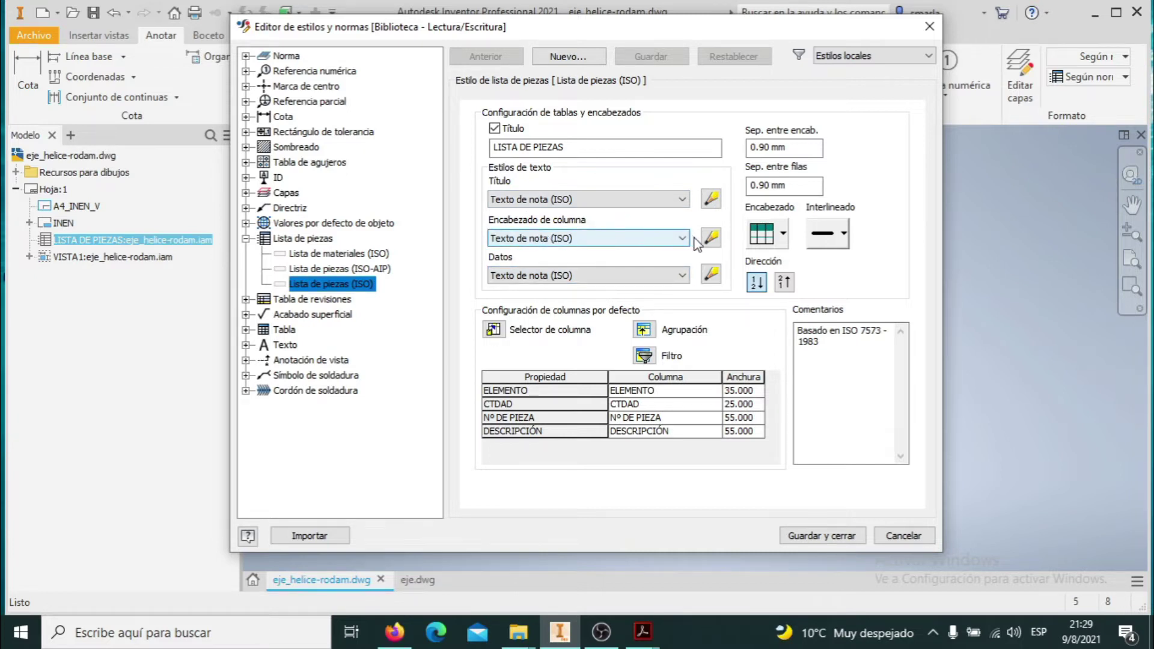
pyautogui.click(712, 238)
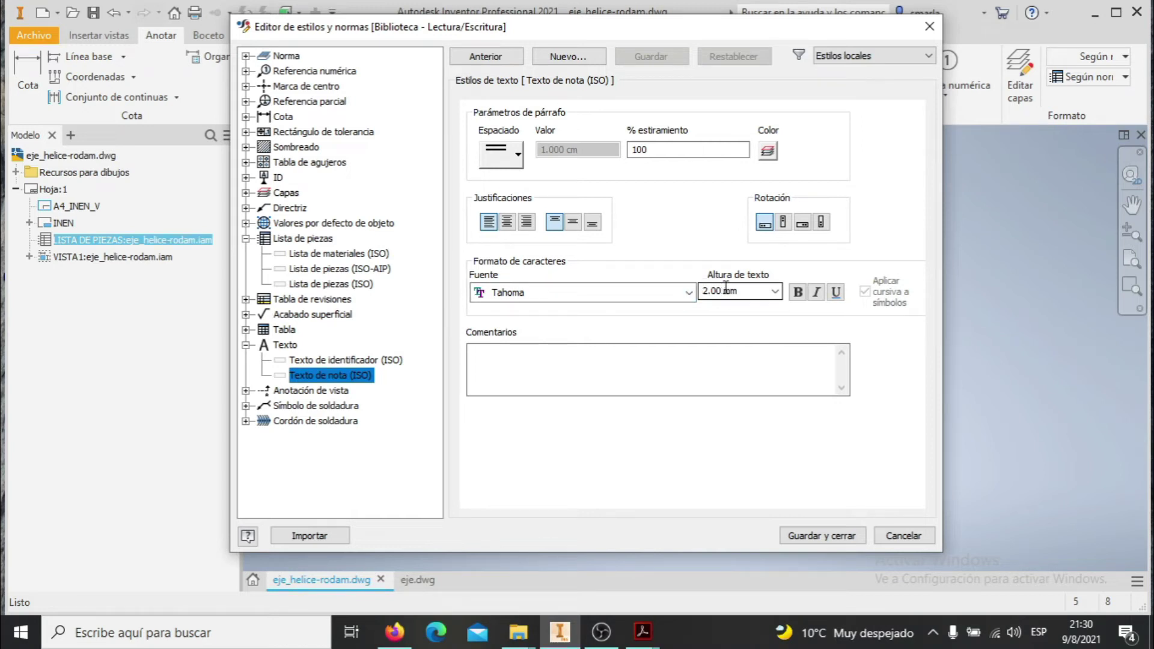
pyautogui.click(831, 537)
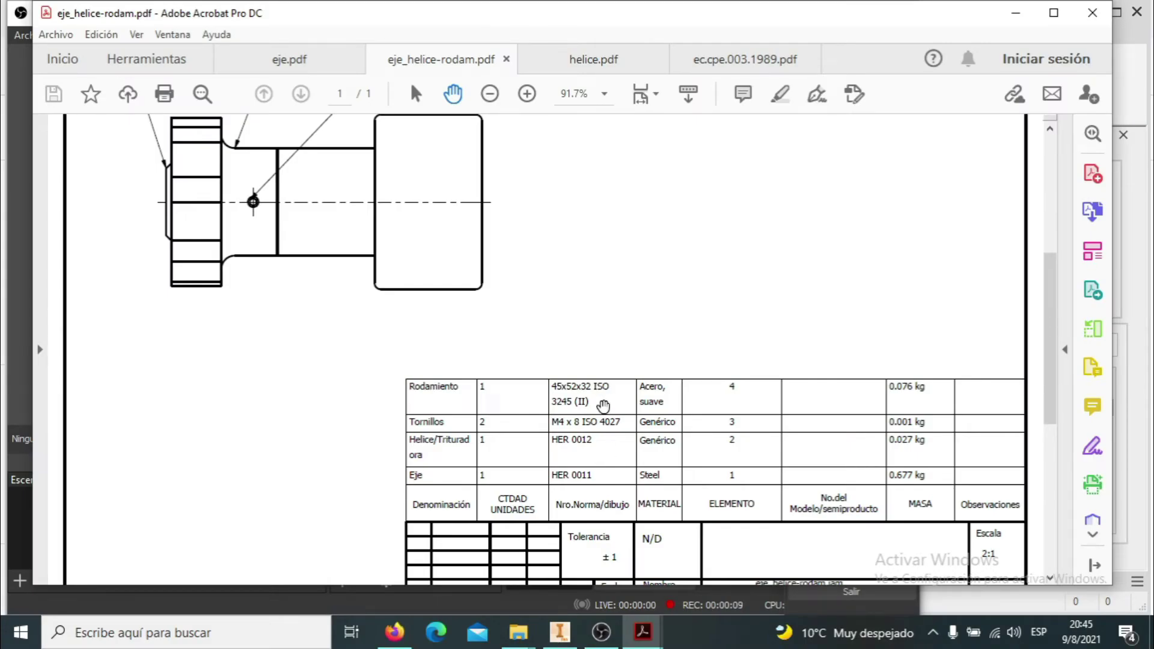
# - Examine the numbered balloons, the parts list and the title block of the assembly drawing in eje_helice-rodam.pdf in Adobe Acrobat
pyautogui.scroll(3, 603, 406)
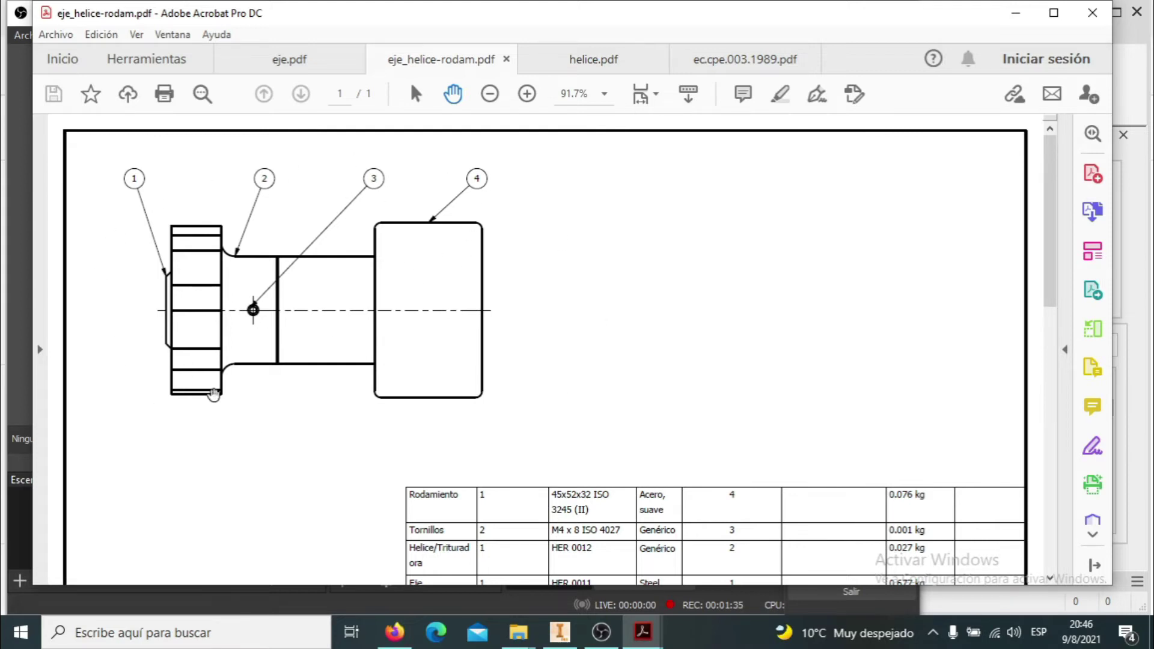
pyautogui.scroll(-1, 531, 300)
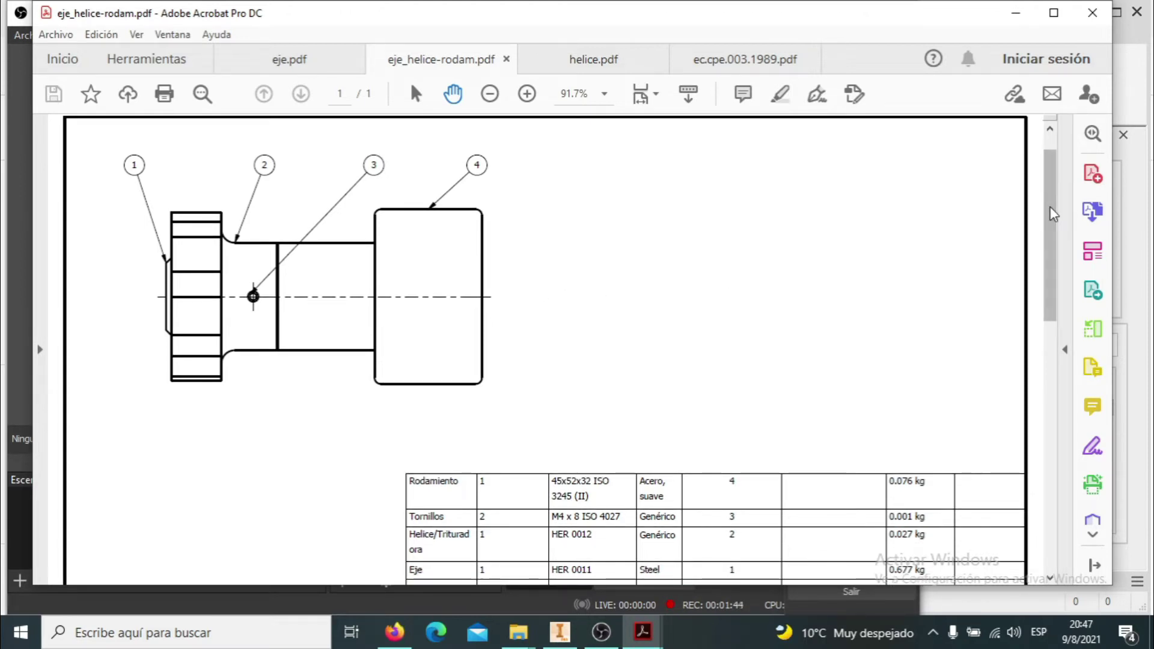
pyautogui.scroll(1, 1052, 194)
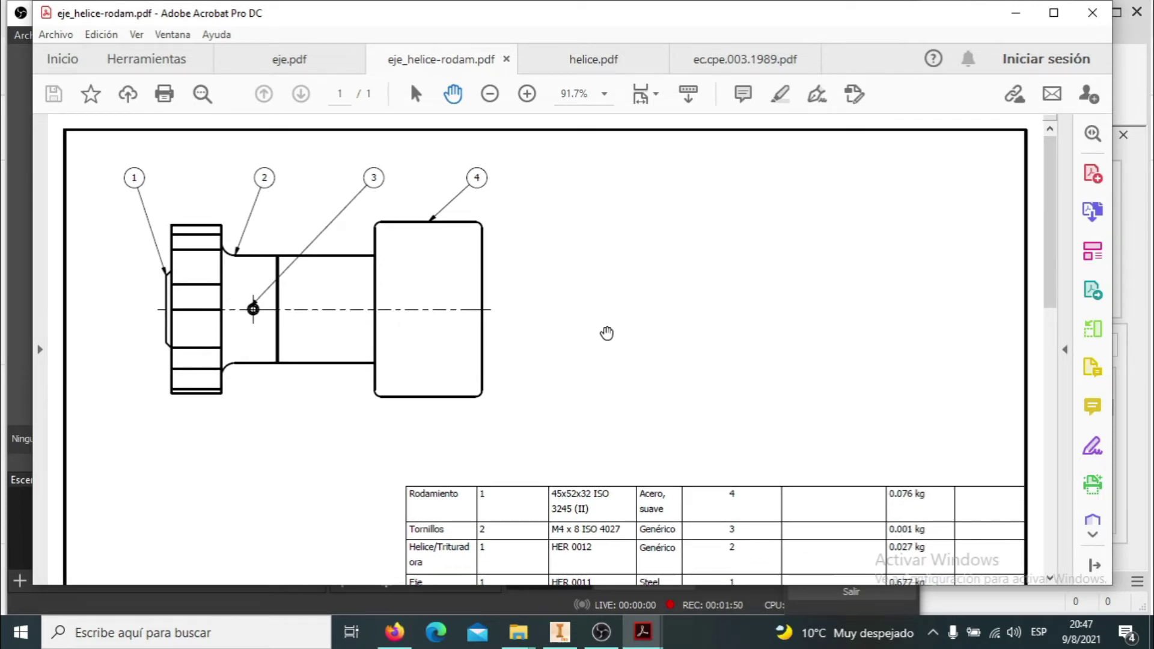
pyautogui.scroll(-3, 657, 360)
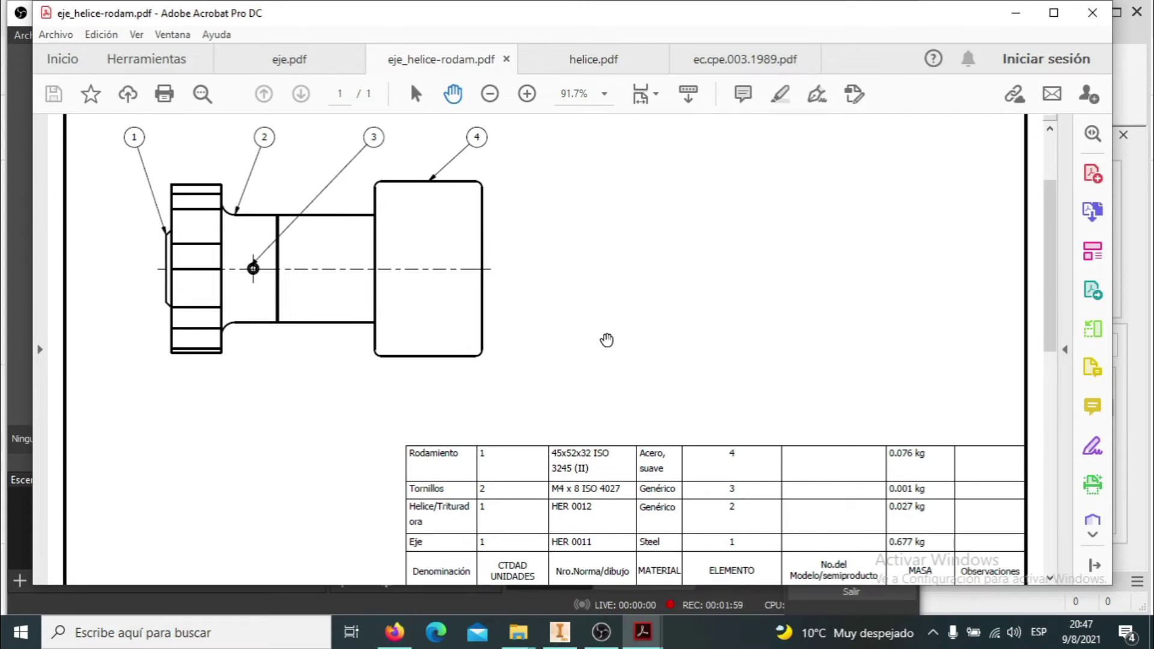
pyautogui.scroll(1, 606, 340)
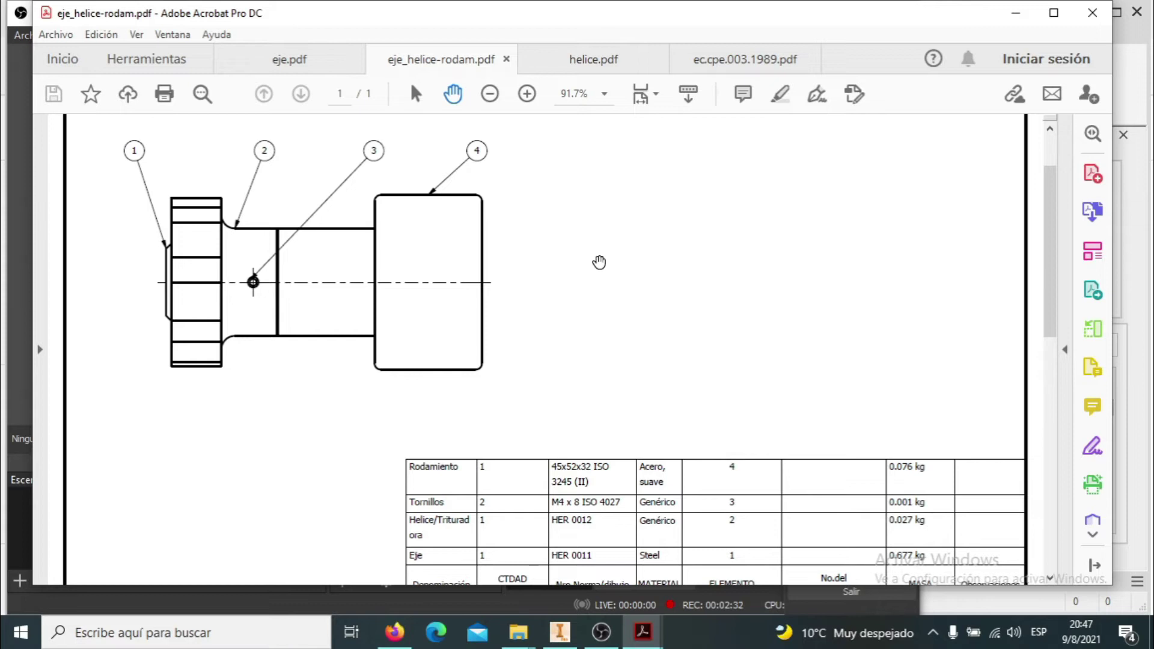
pyautogui.scroll(1, 599, 263)
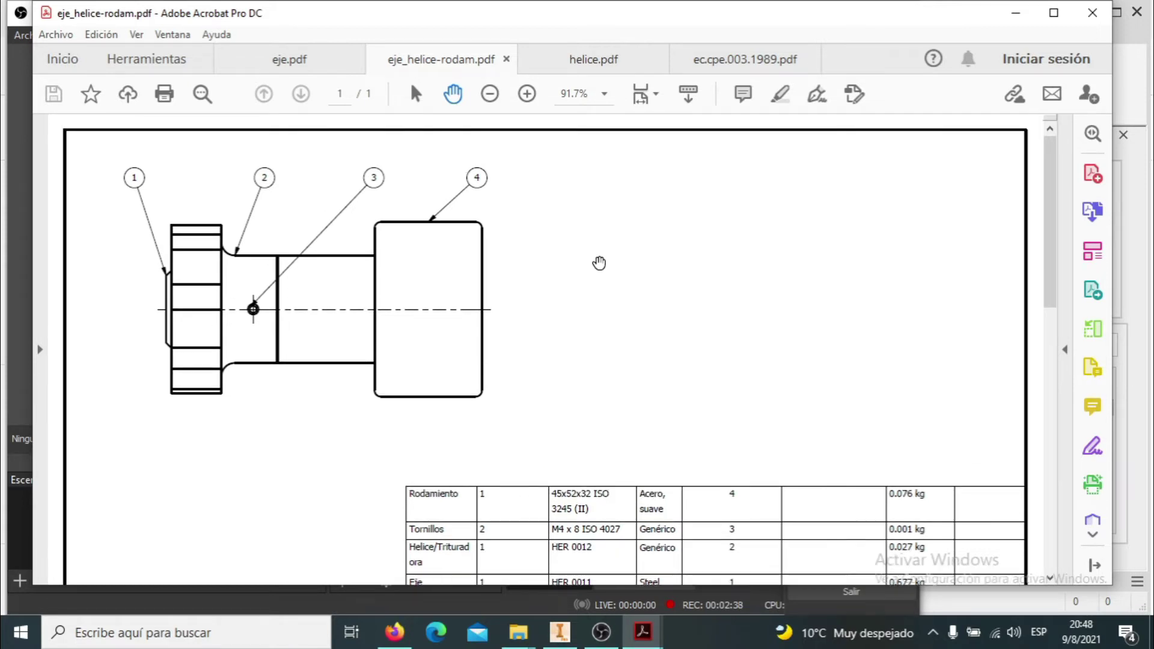
pyautogui.scroll(-1, 623, 306)
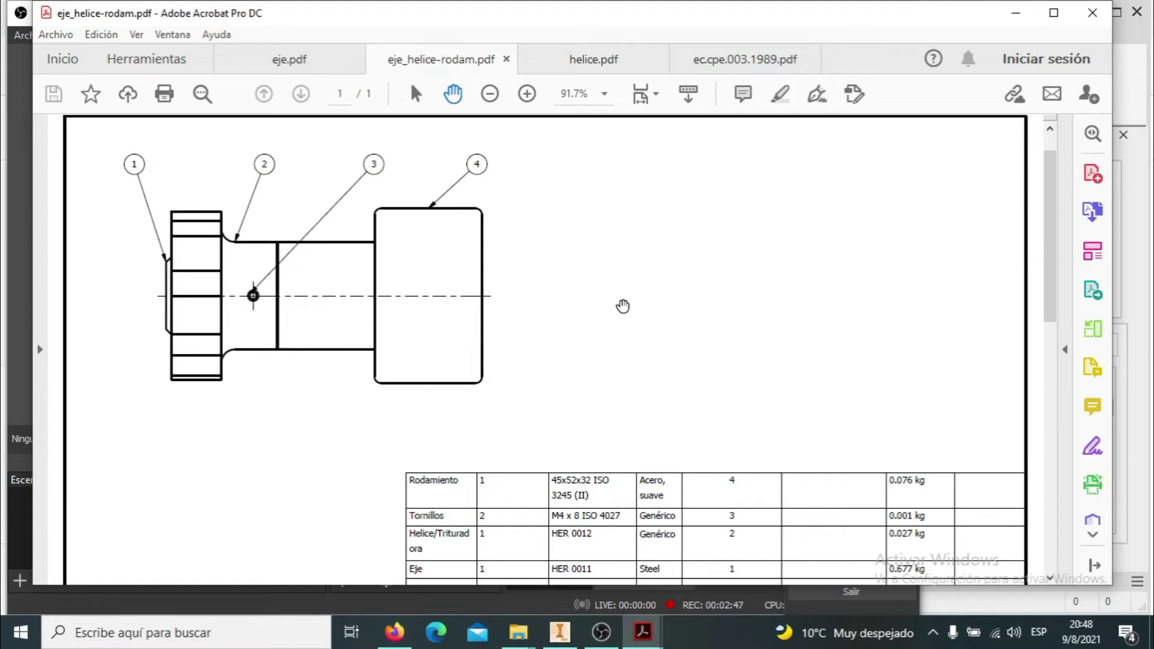
pyautogui.scroll(1, 623, 306)
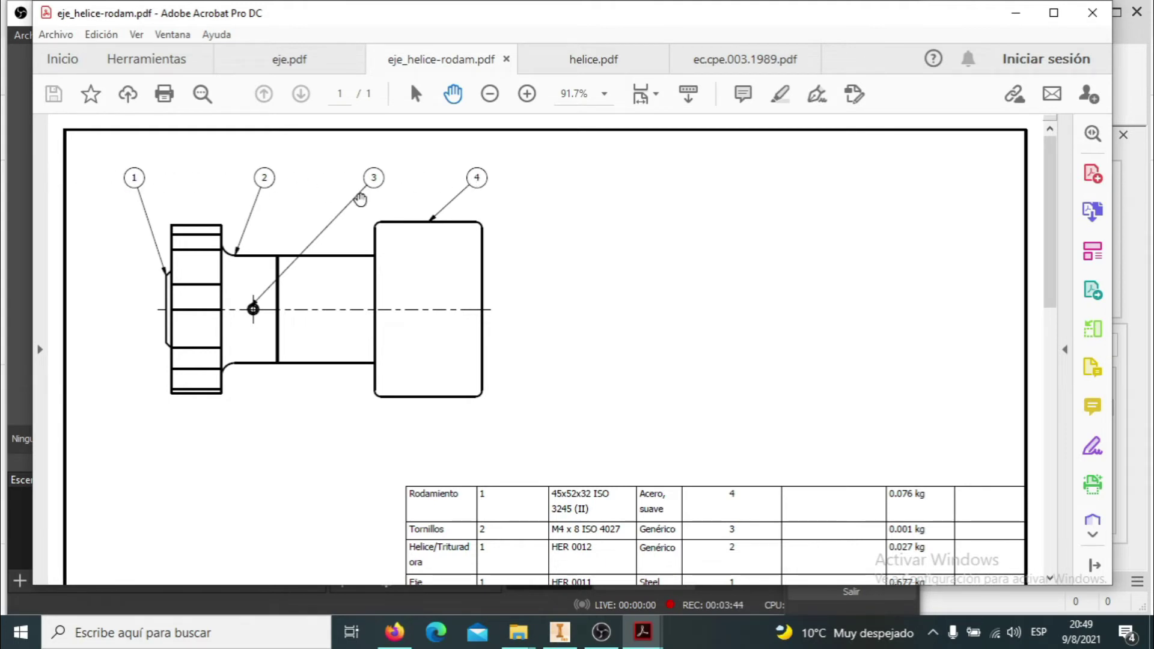
pyautogui.scroll(-4, 369, 361)
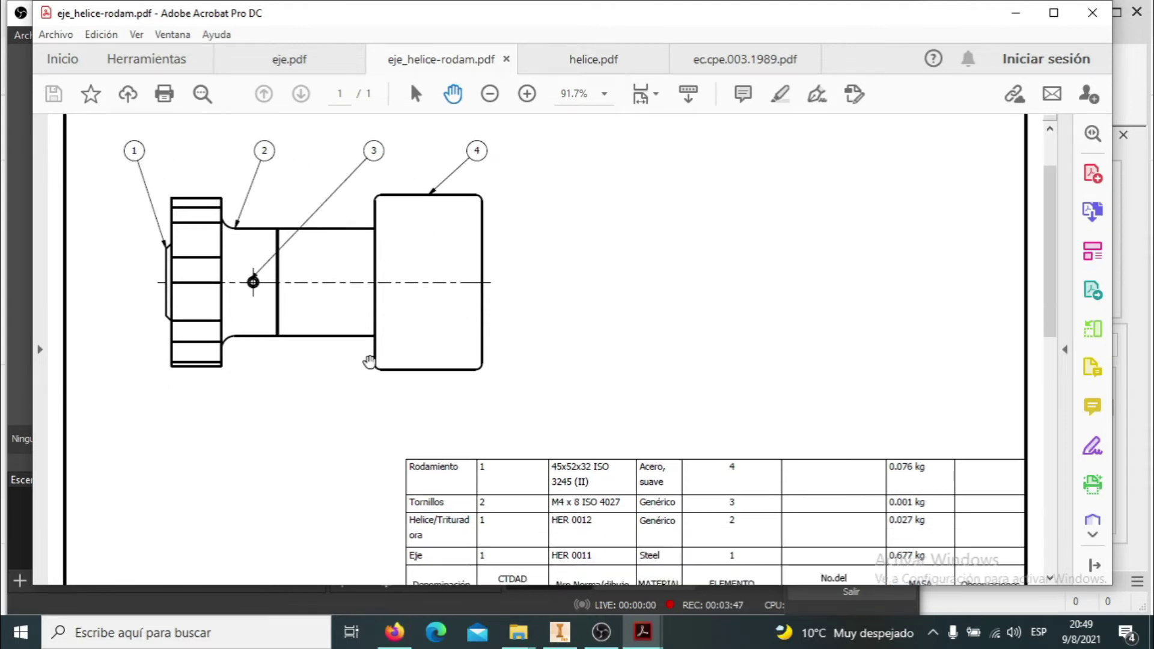
pyautogui.scroll(-4, 369, 362)
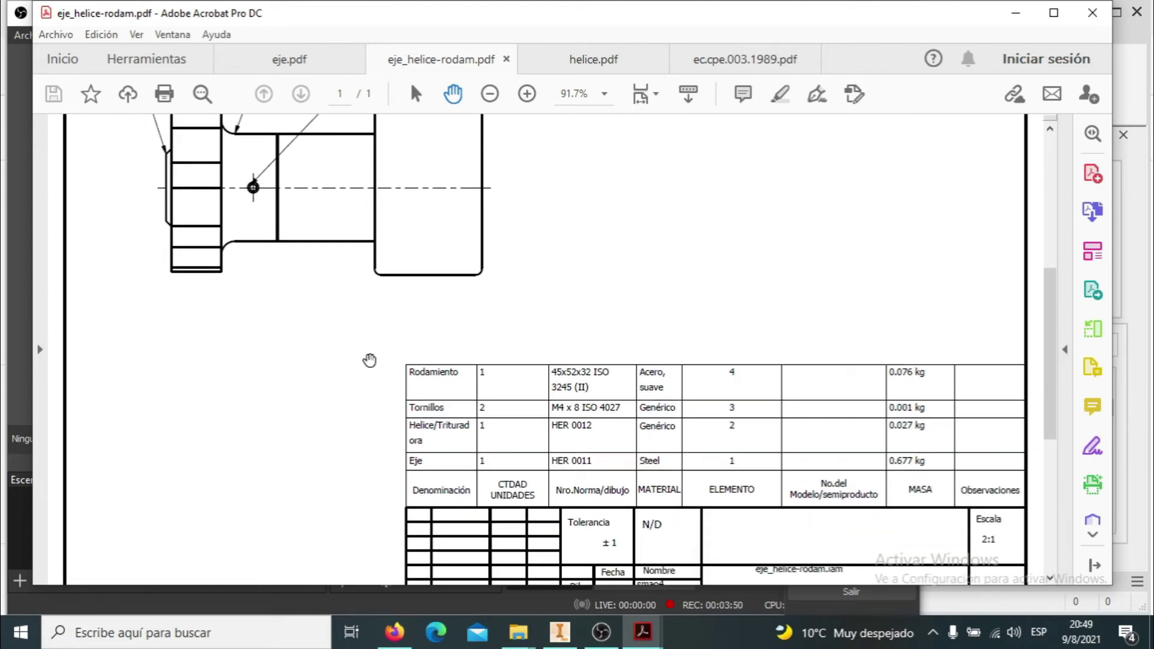
pyautogui.scroll(-2, 370, 361)
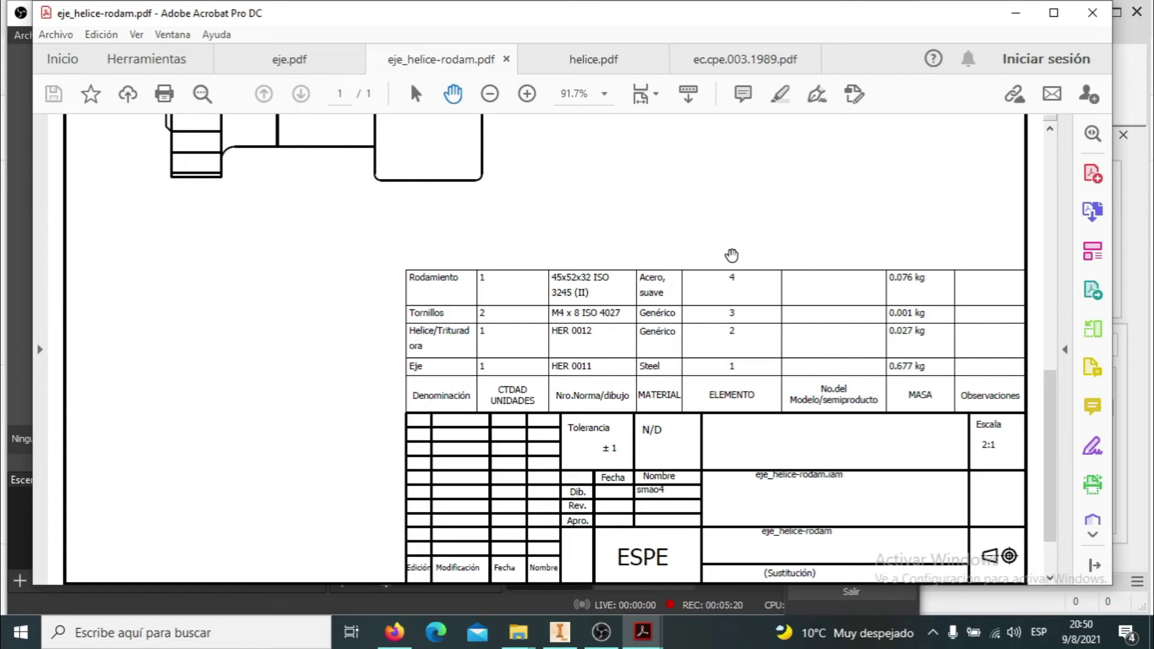
pyautogui.scroll(-1, 732, 259)
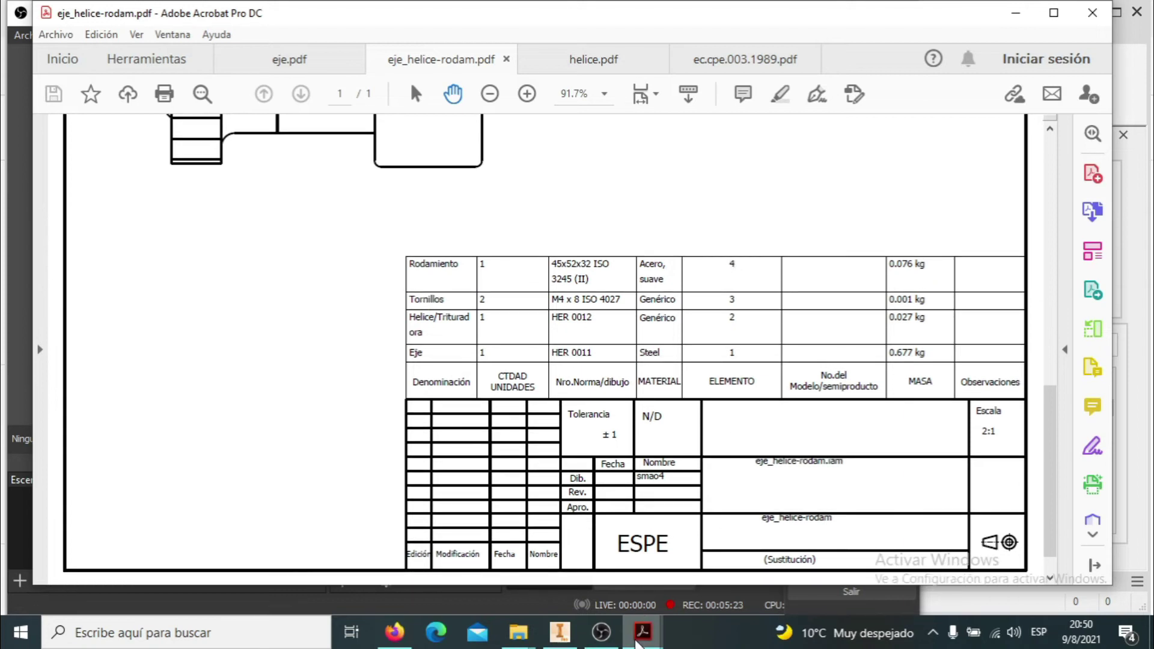
# - Switch to ec.cpe.003.1989.pdf and examine the title block in Figure 3 and the parts list in Figure 4
pyautogui.moveTo(639, 643)
pyautogui.click(886, 578)
pyautogui.scroll(2, 807, 450)
pyautogui.scroll(-2, 782, 450)
pyautogui.scroll(6, 760, 448)
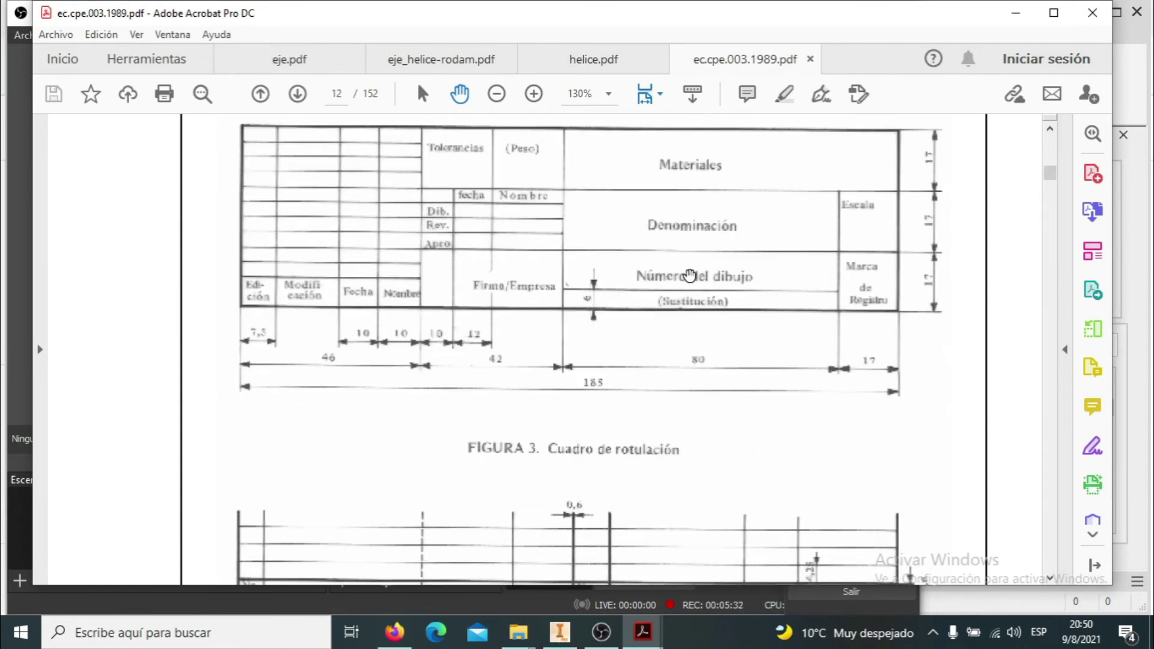
pyautogui.scroll(-6, 680, 271)
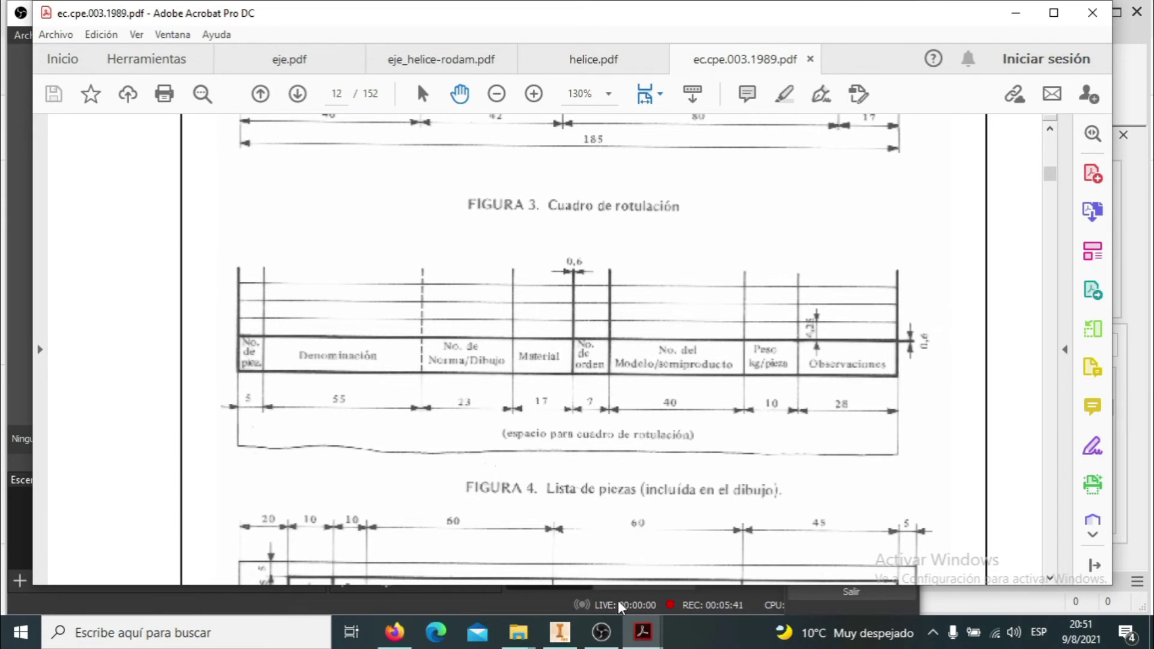
# - Compare the parts list and balloons in eje_helice-rodam.pdf with the Figure 4 layout in ec.cpe.003.1989.pdf
pyautogui.moveTo(643, 631)
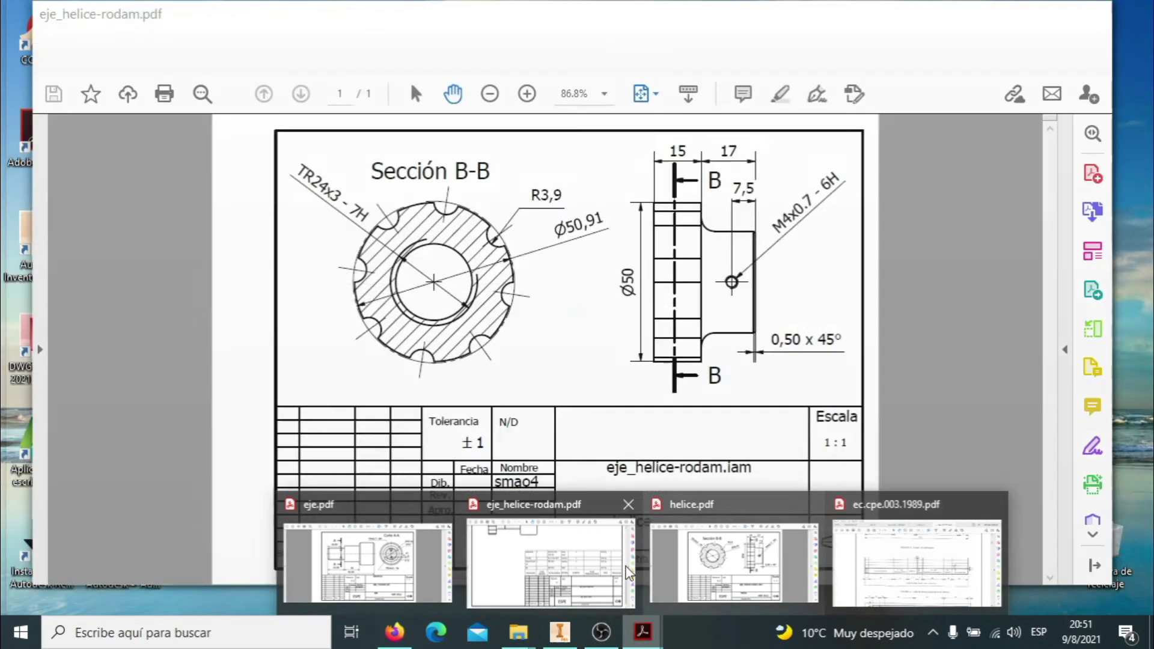
pyautogui.click(568, 559)
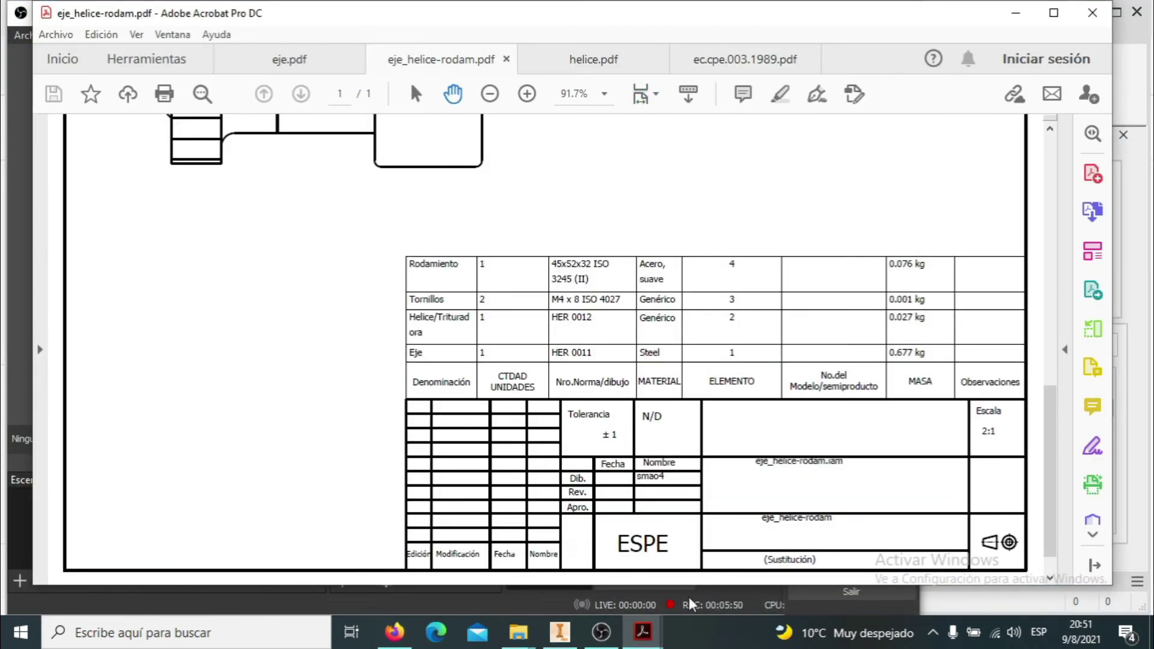
pyautogui.moveTo(643, 632)
pyautogui.click(929, 572)
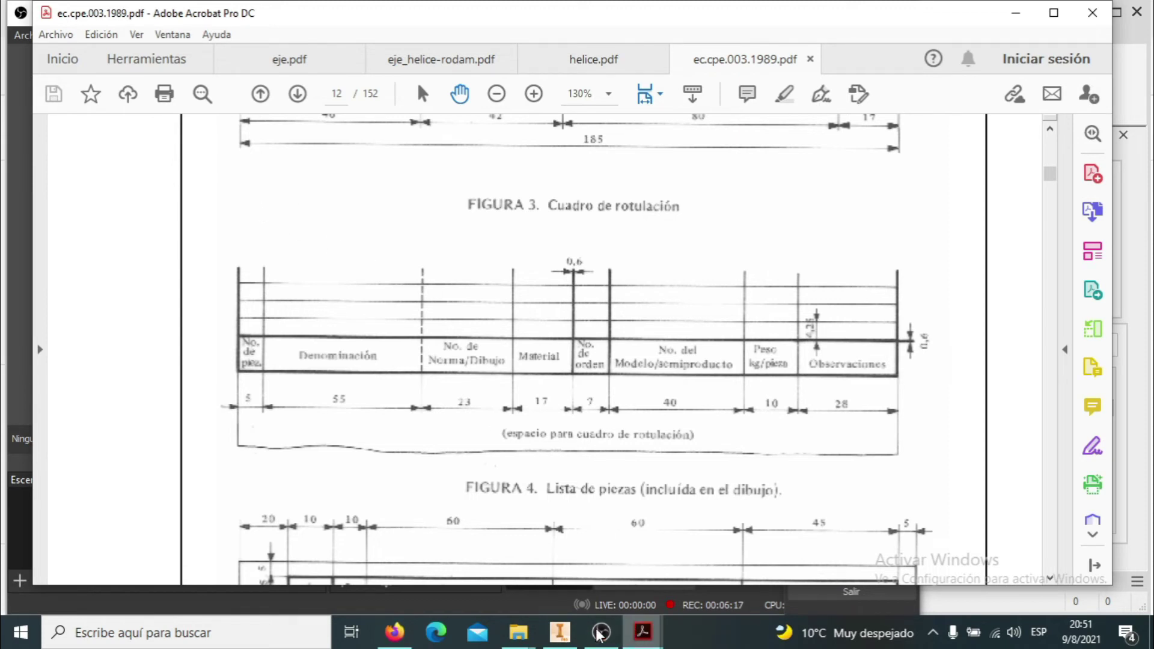
pyautogui.moveTo(643, 633)
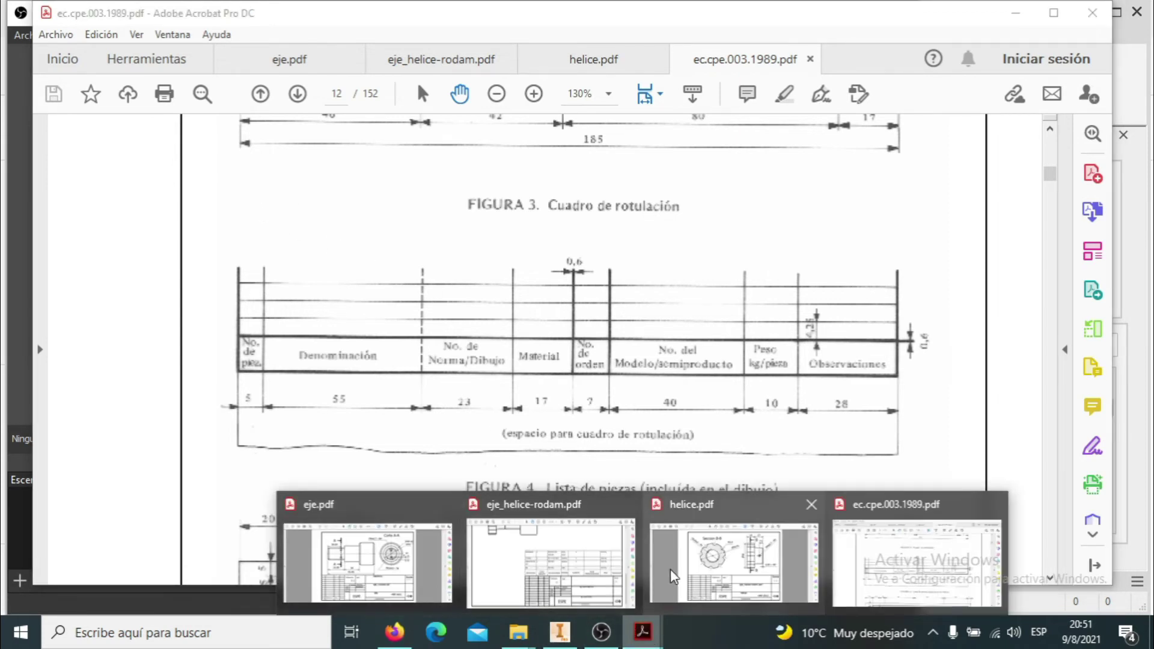
pyautogui.click(550, 562)
pyautogui.scroll(5, 433, 358)
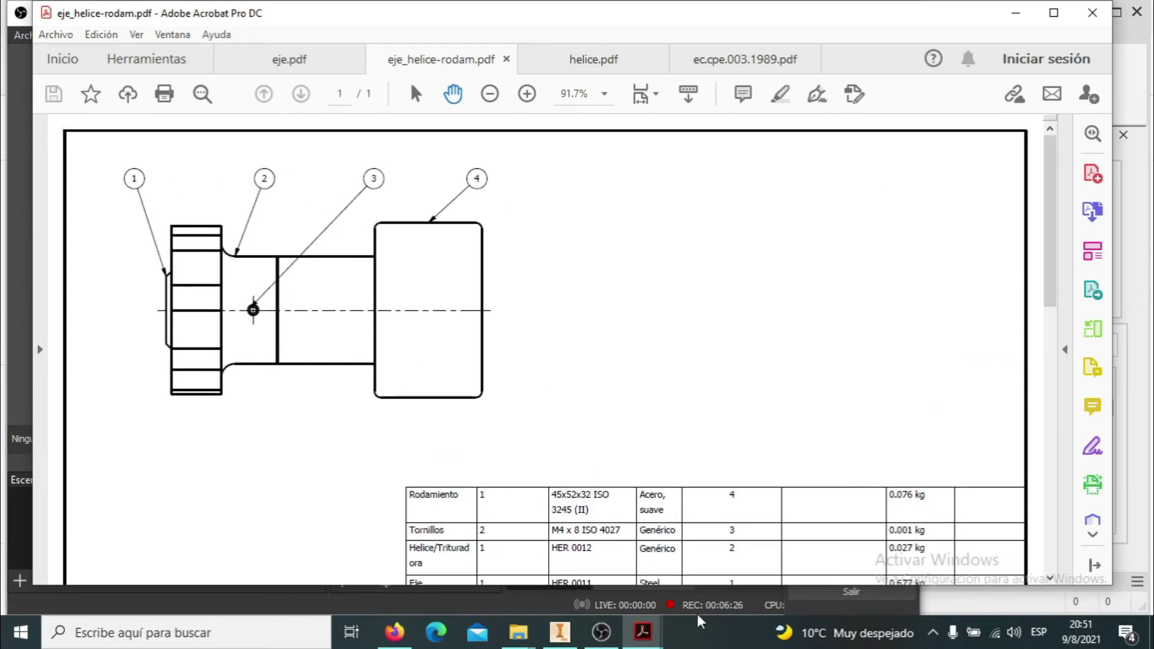
pyautogui.click(642, 641)
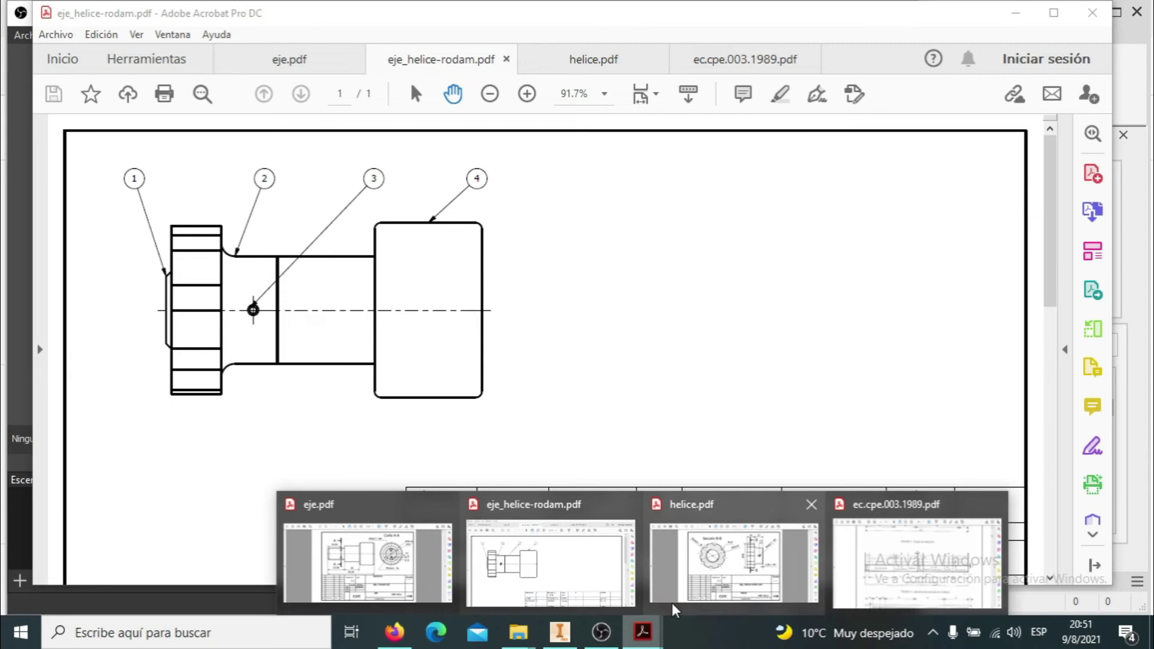
pyautogui.click(902, 550)
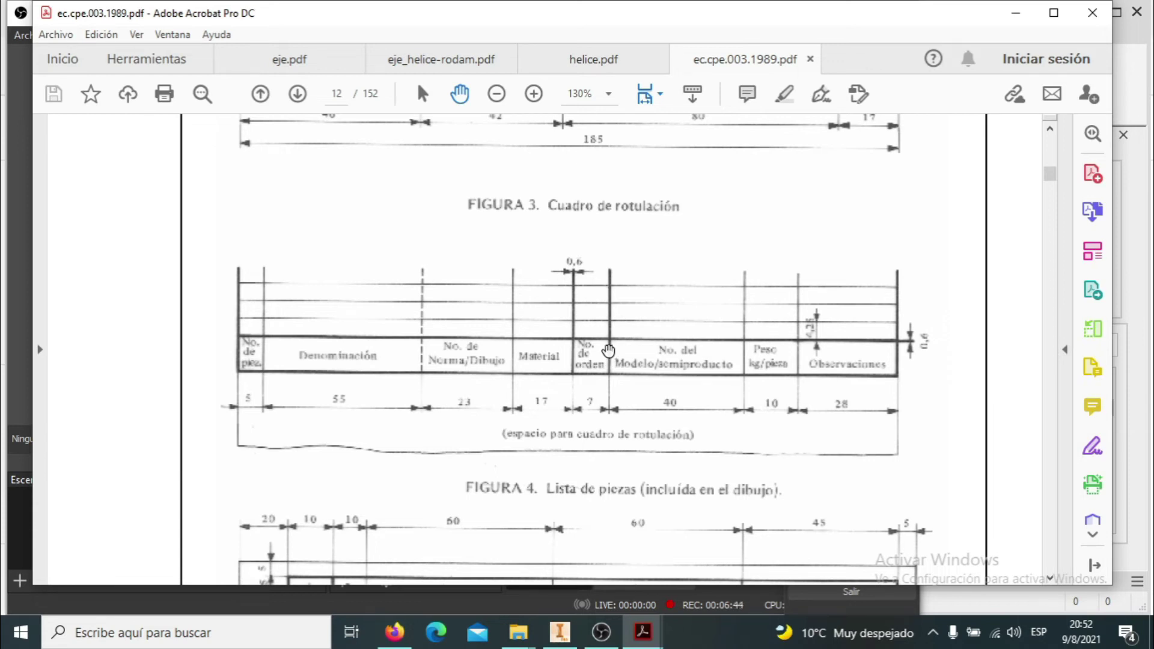
# - Examine the separate A4 parts list format in Figure 5 against the in-drawing parts list in Figure 4 of the standard
pyautogui.scroll(-10, 602, 342)
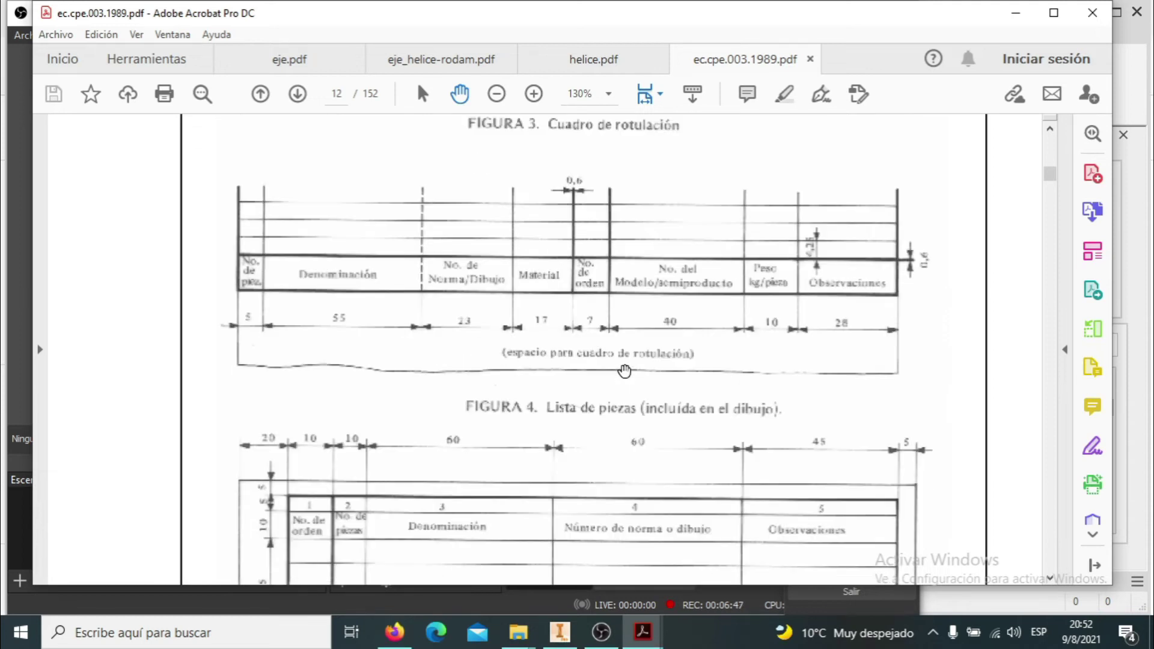
pyautogui.scroll(4, 625, 371)
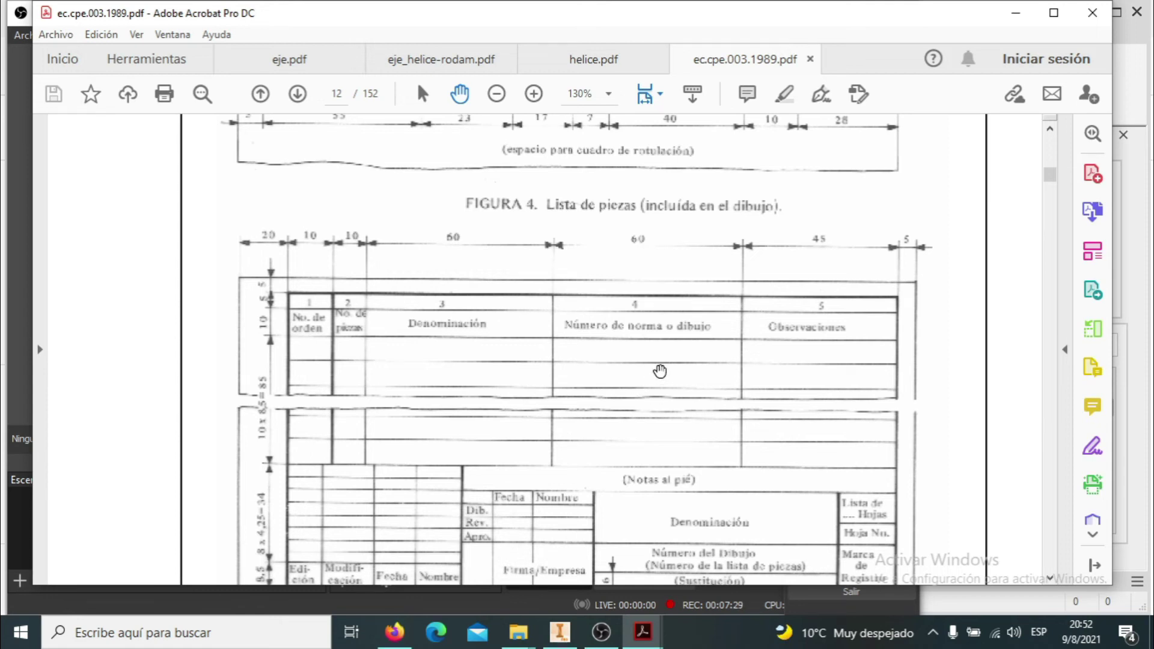
pyautogui.scroll(-3, 660, 371)
pyautogui.scroll(2, 660, 371)
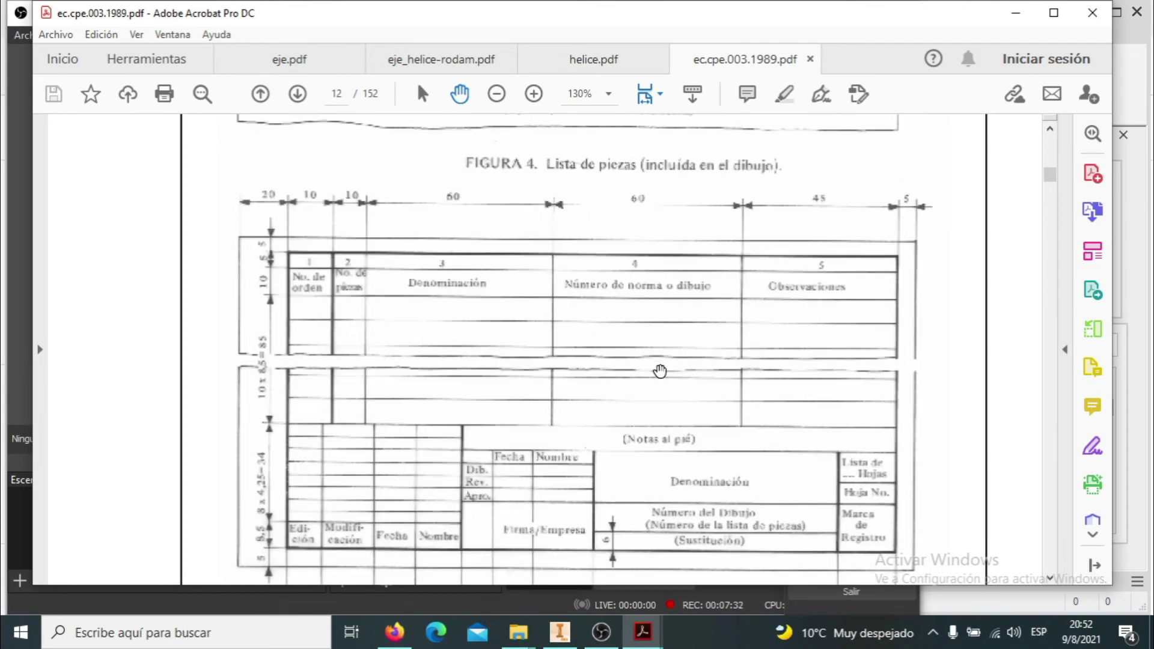
pyautogui.scroll(1, 660, 371)
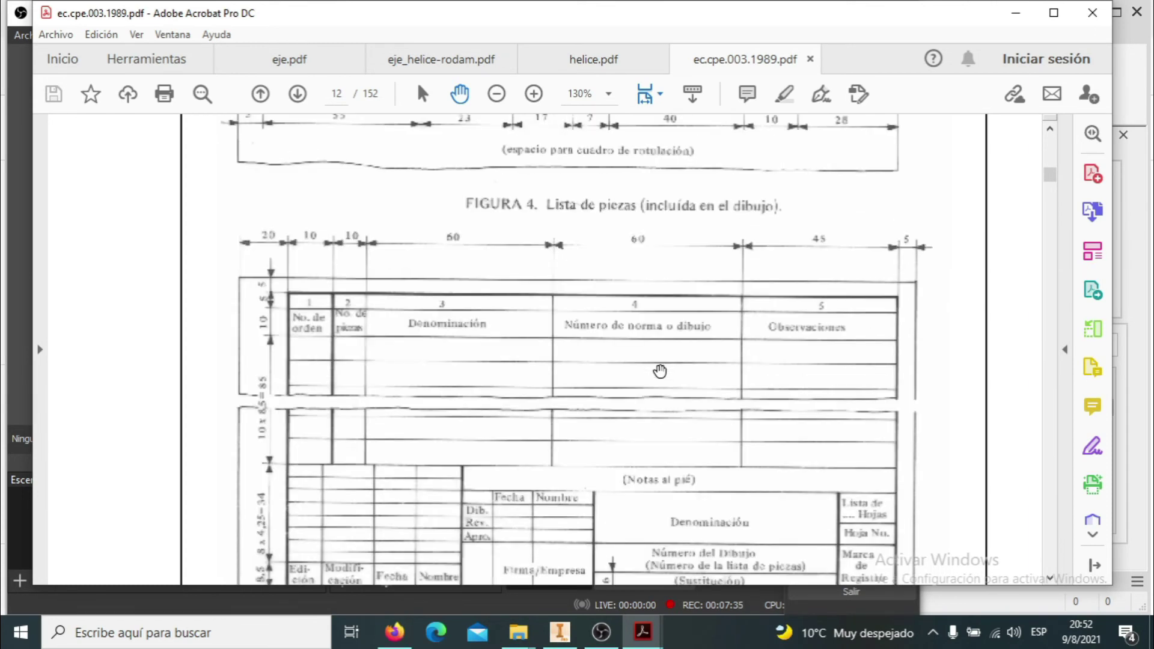
pyautogui.scroll(4, 660, 371)
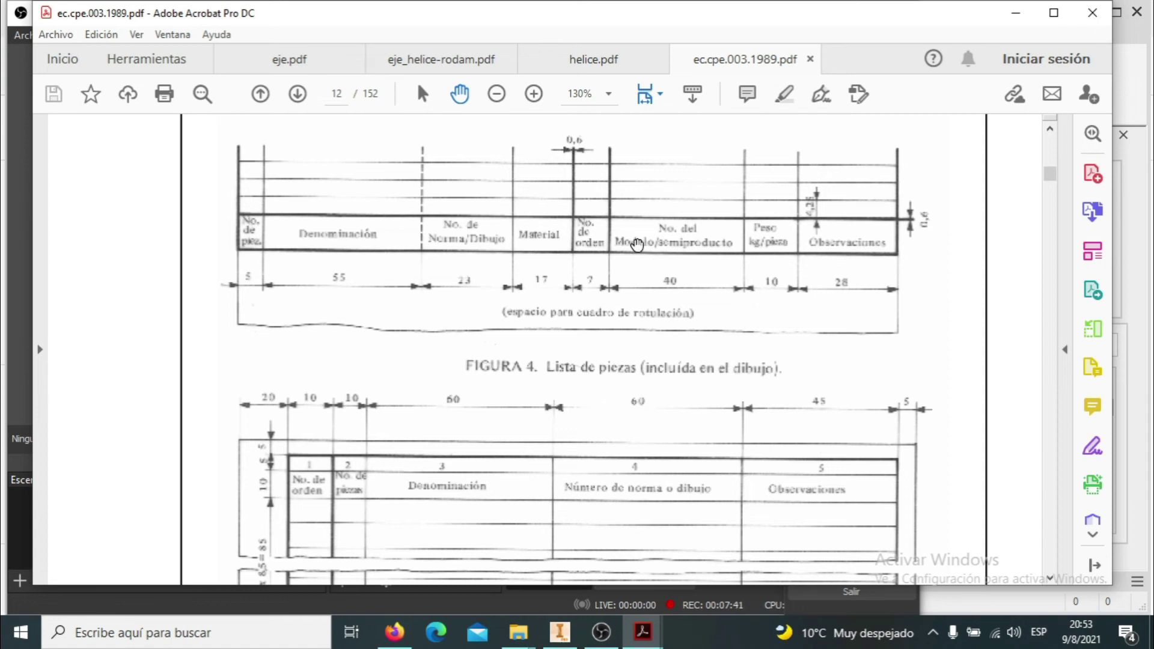
pyautogui.scroll(-10, 688, 384)
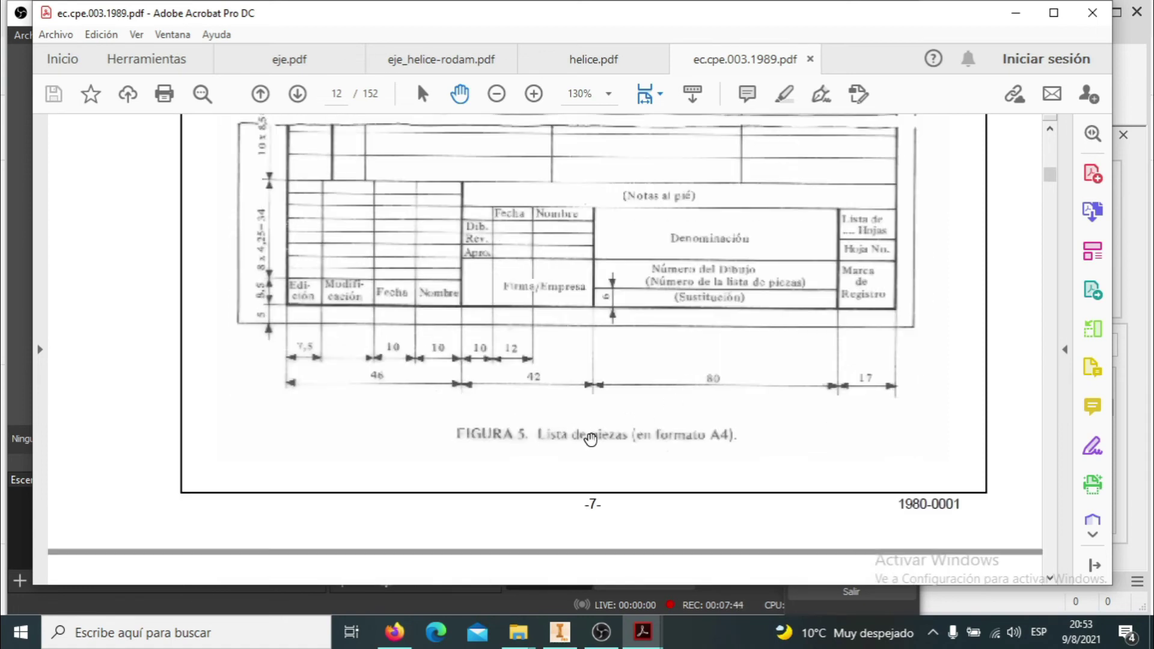
pyautogui.scroll(15, 656, 322)
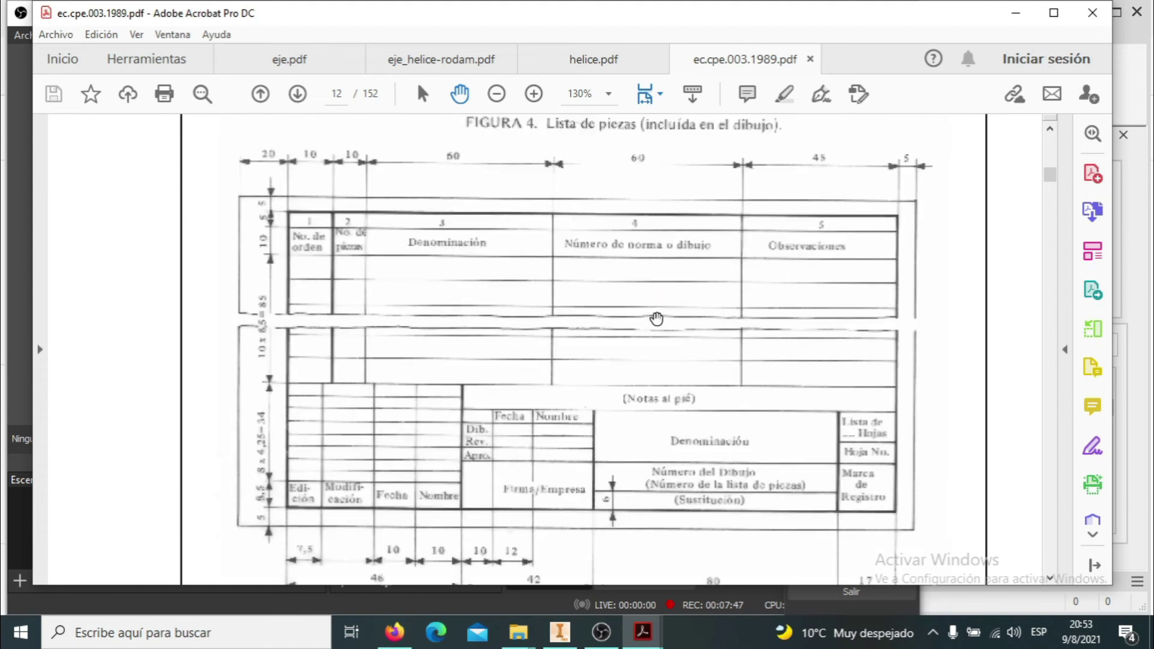
pyautogui.scroll(1, 655, 322)
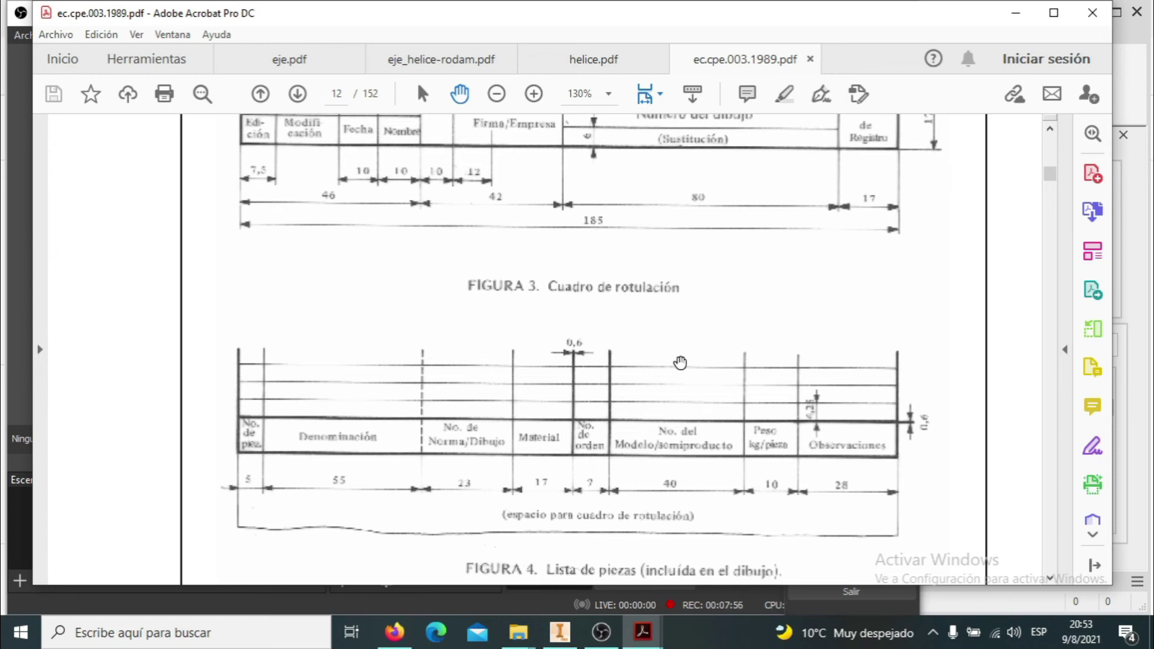
pyautogui.click(653, 640)
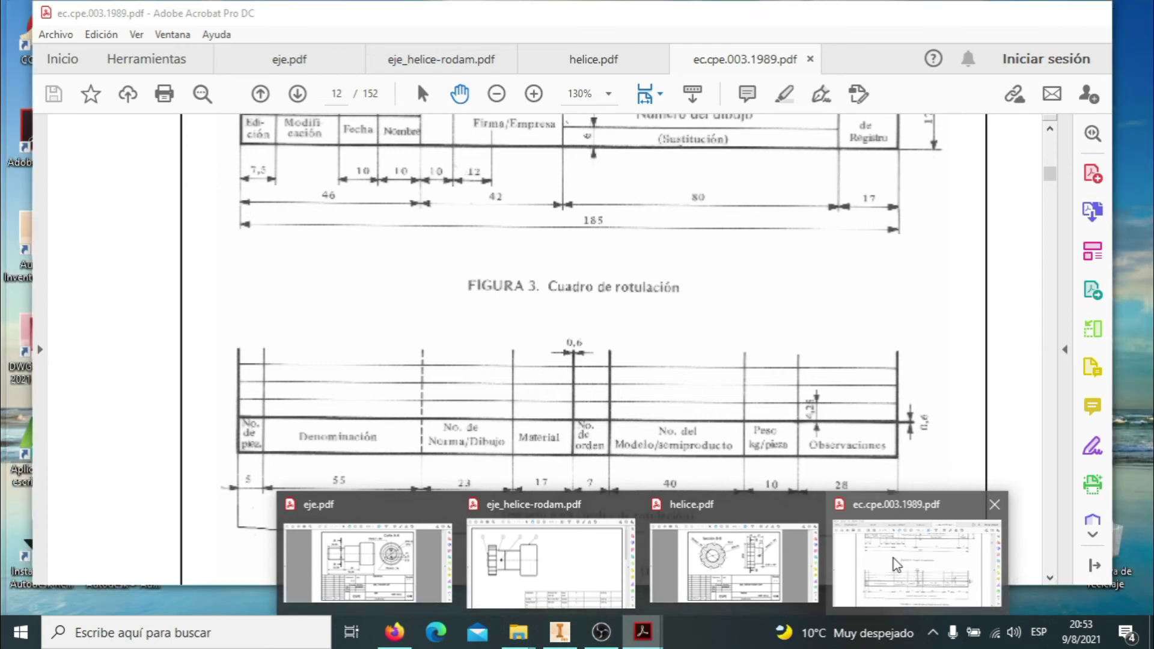
# - Switch to eje_helice-rodam.pdf and examine the rows and column headings of its parts list above the title block
pyautogui.click(892, 556)
pyautogui.click(644, 633)
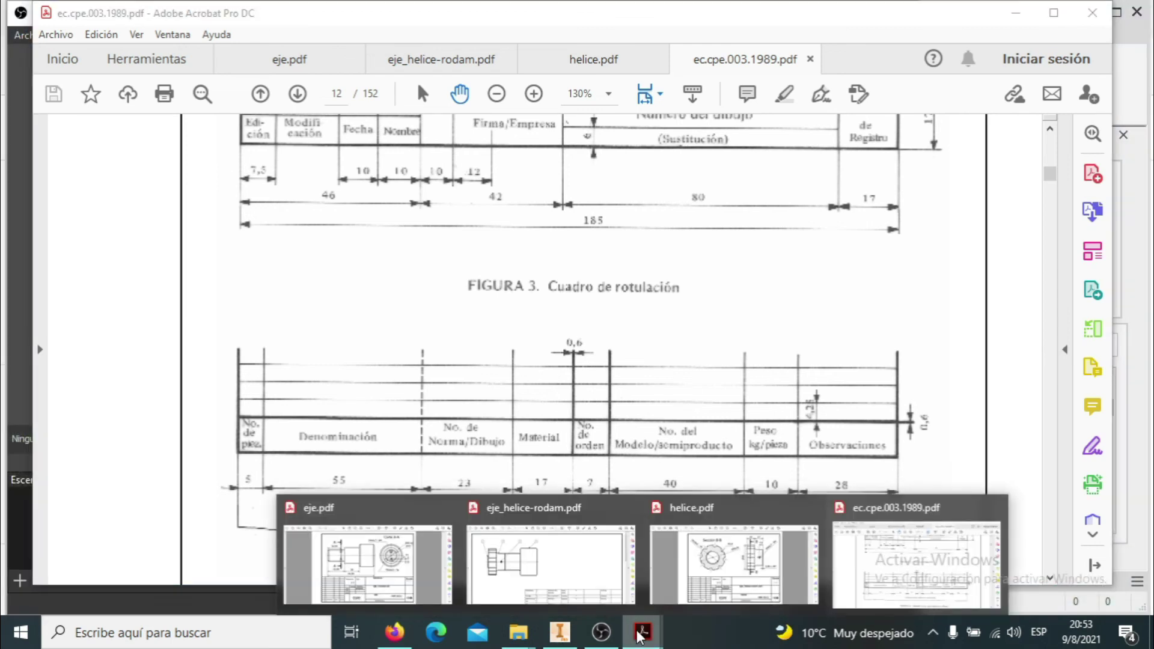
pyautogui.click(745, 590)
pyautogui.click(644, 633)
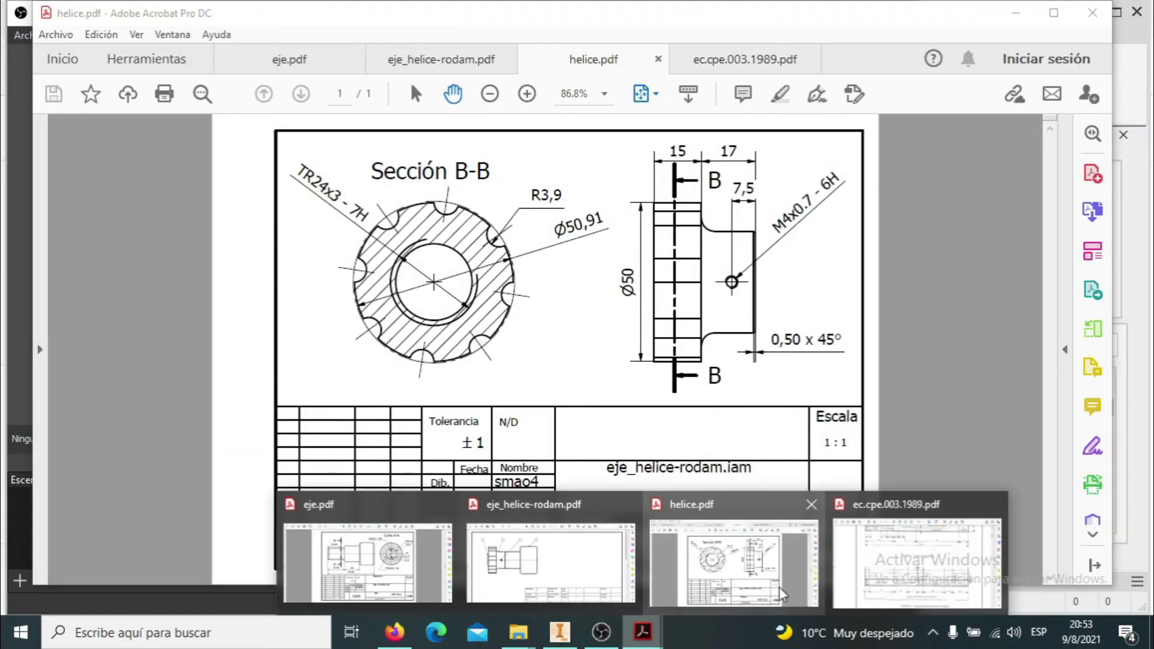
pyautogui.click(515, 553)
pyautogui.keyDown('ctrl'); pyautogui.scroll(1, 610, 431); pyautogui.keyUp('ctrl')
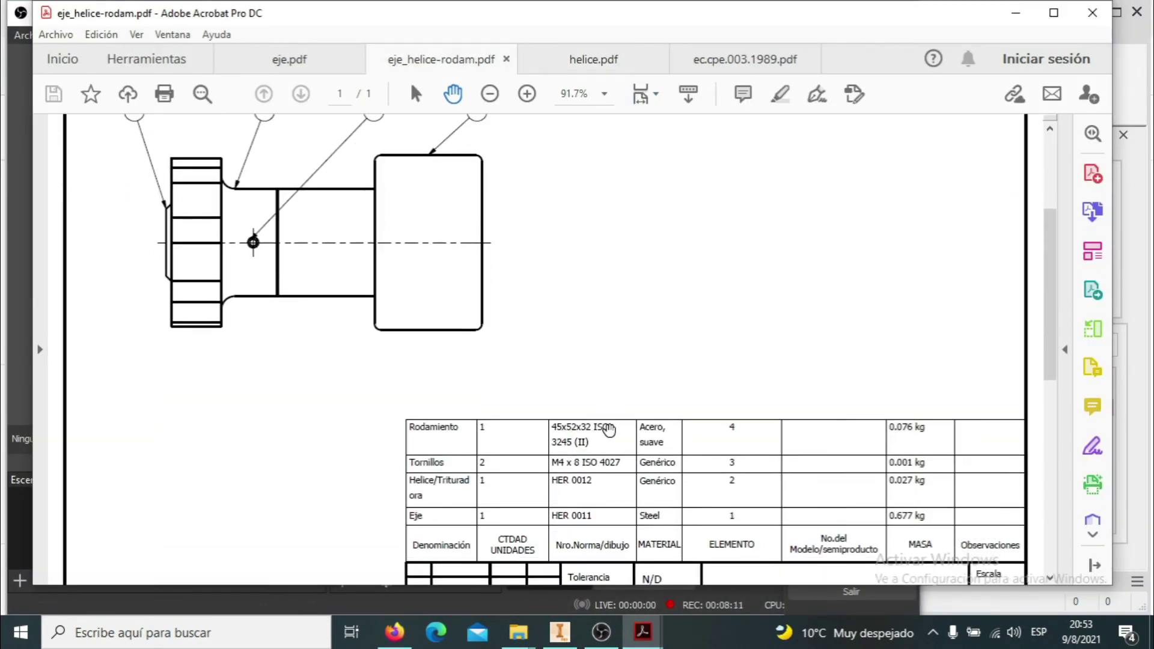
pyautogui.scroll(-2, 609, 430)
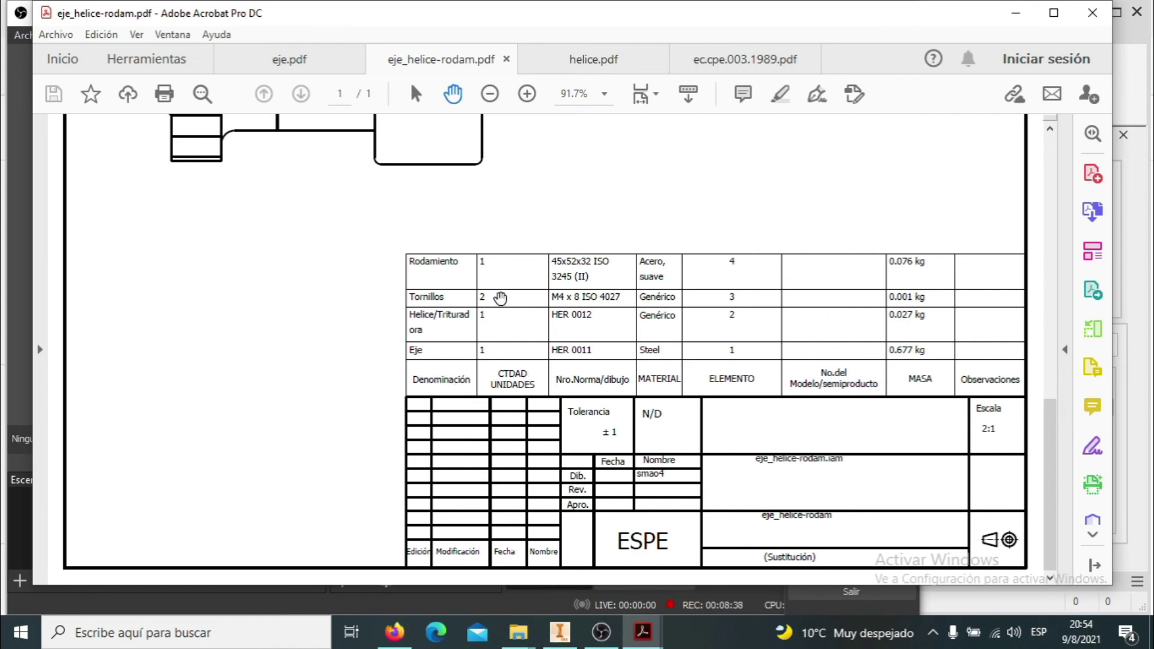
# - Check balloons 1 to 4 against the parts list rows, and return to Figure 4 in ec.cpe.003.1989.pdf for comparison
pyautogui.scroll(3, 320, 245)
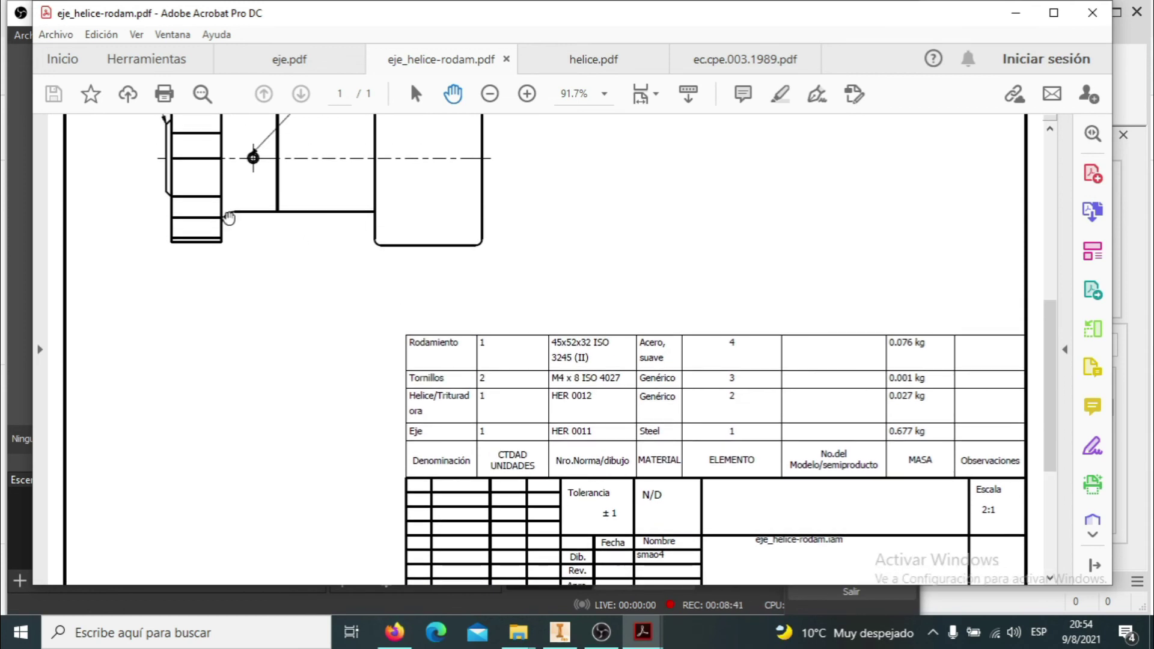
pyautogui.scroll(5, 300, 196)
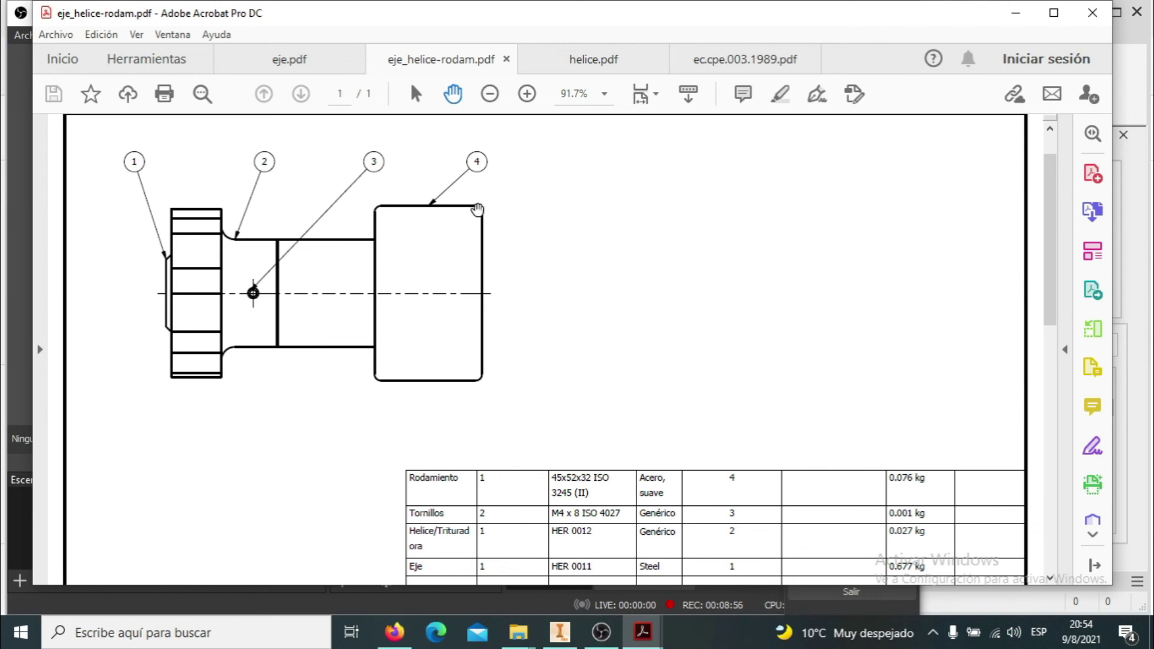
pyautogui.scroll(-6, 547, 235)
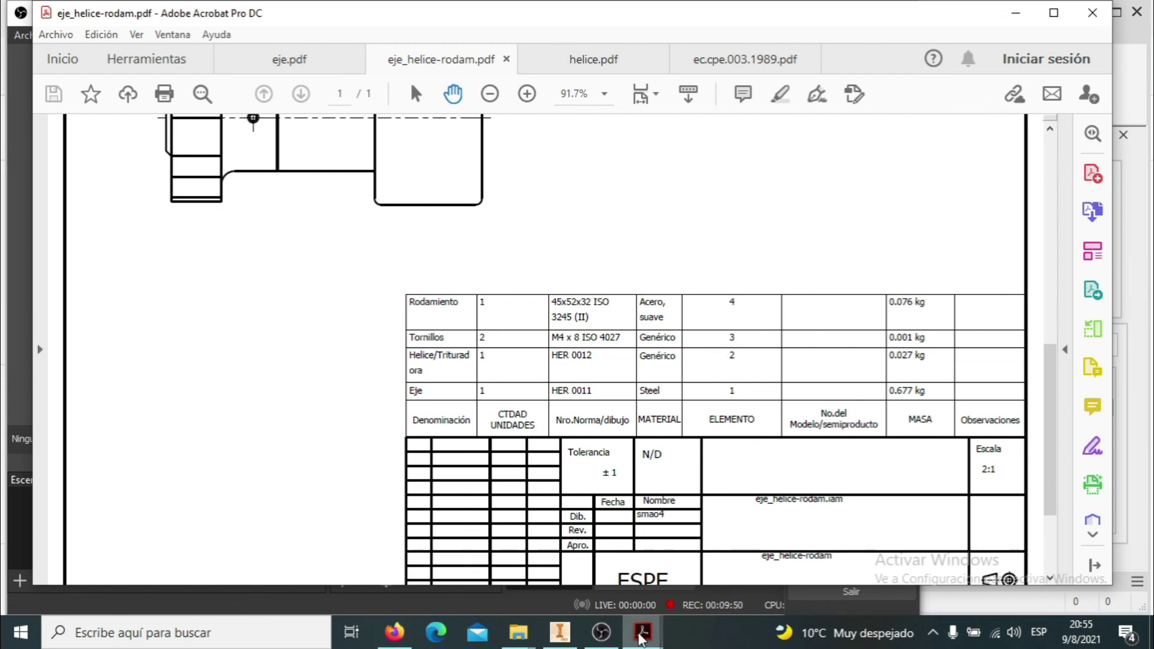
pyautogui.moveTo(642, 631)
pyautogui.click(913, 559)
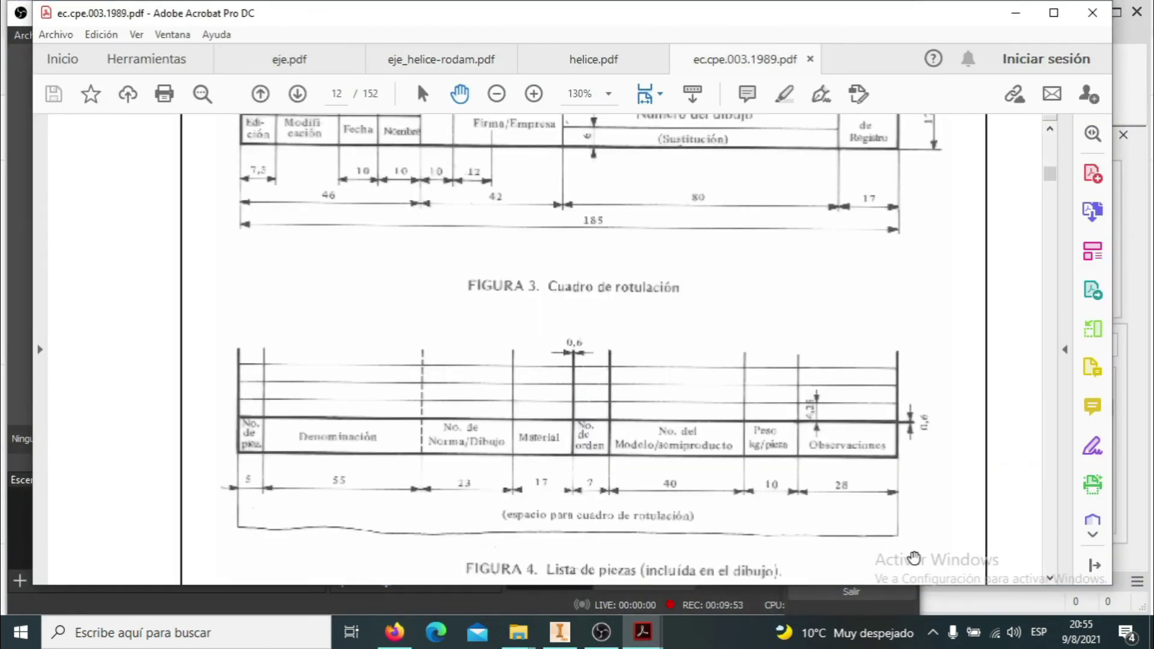